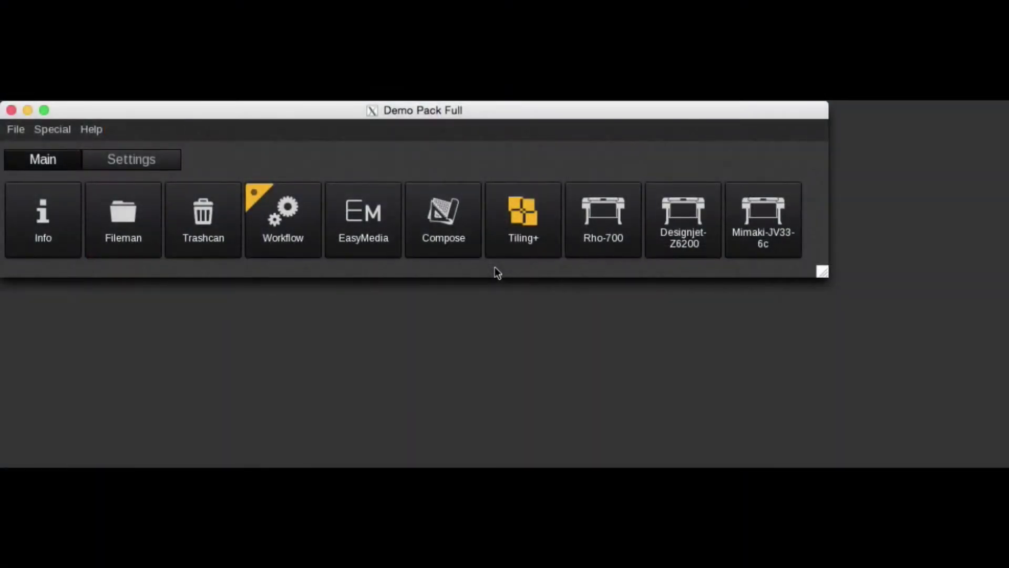
Give the Rho-700 tile a digital press icon instead of the small printer icon.
{"action": "right_click", "coordinate": [614, 227]}
{"action": "mouse_move", "coordinate": [667, 309]}
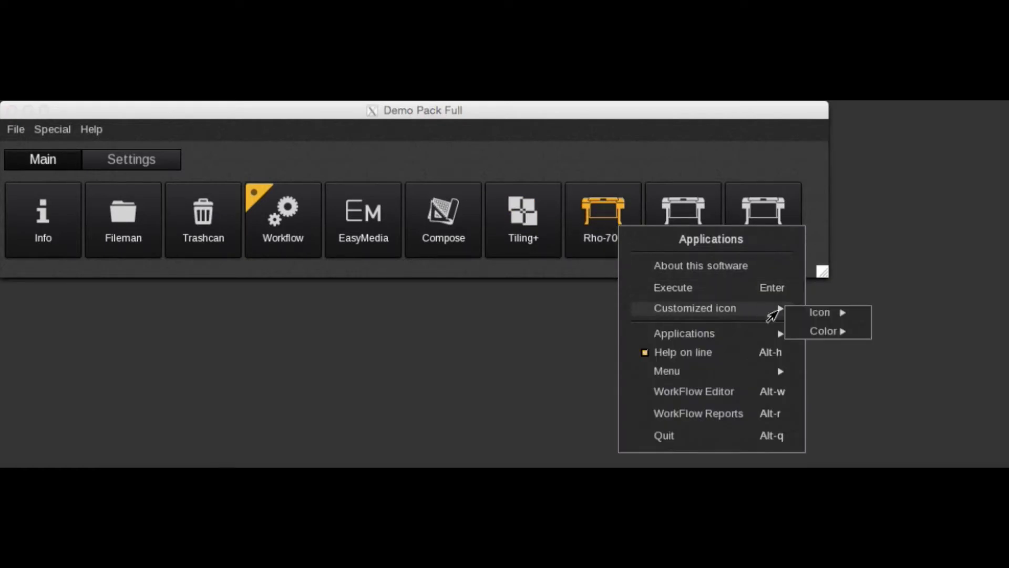
{"action": "mouse_move", "coordinate": [815, 314]}
{"action": "left_click", "coordinate": [887, 340]}
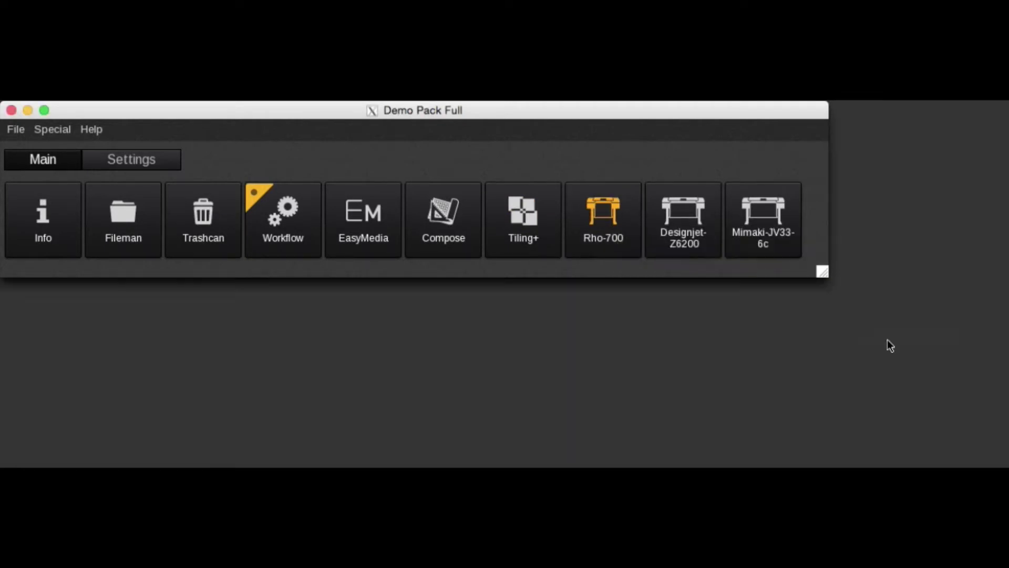
{"action": "right_click", "coordinate": [614, 237]}
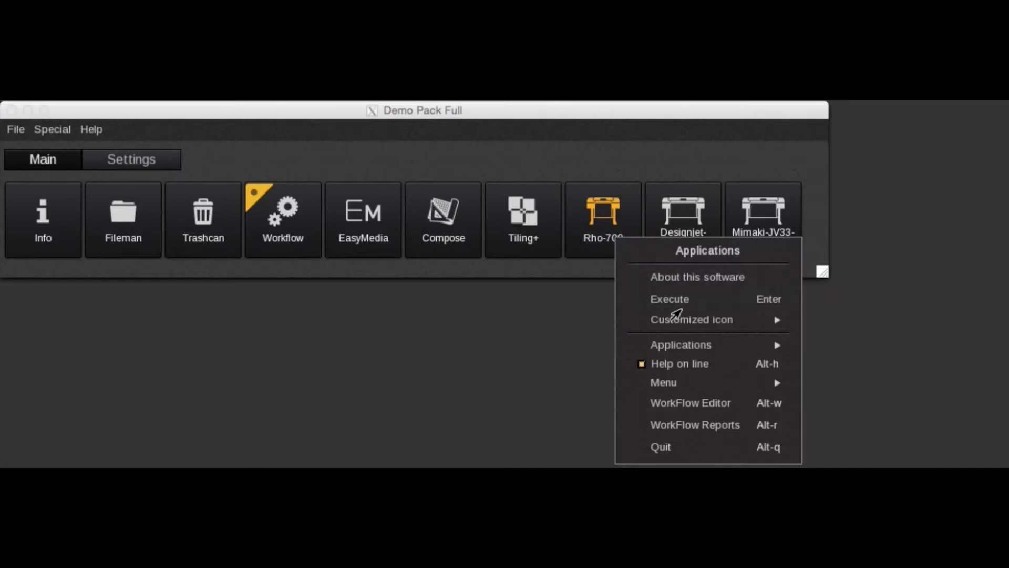
{"action": "mouse_move", "coordinate": [681, 322]}
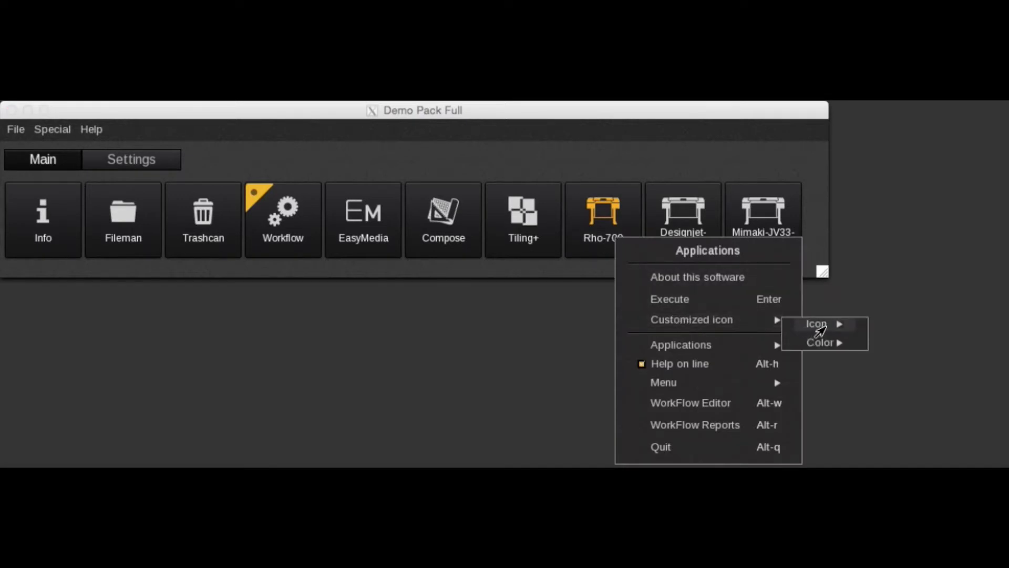
{"action": "mouse_move", "coordinate": [820, 330]}
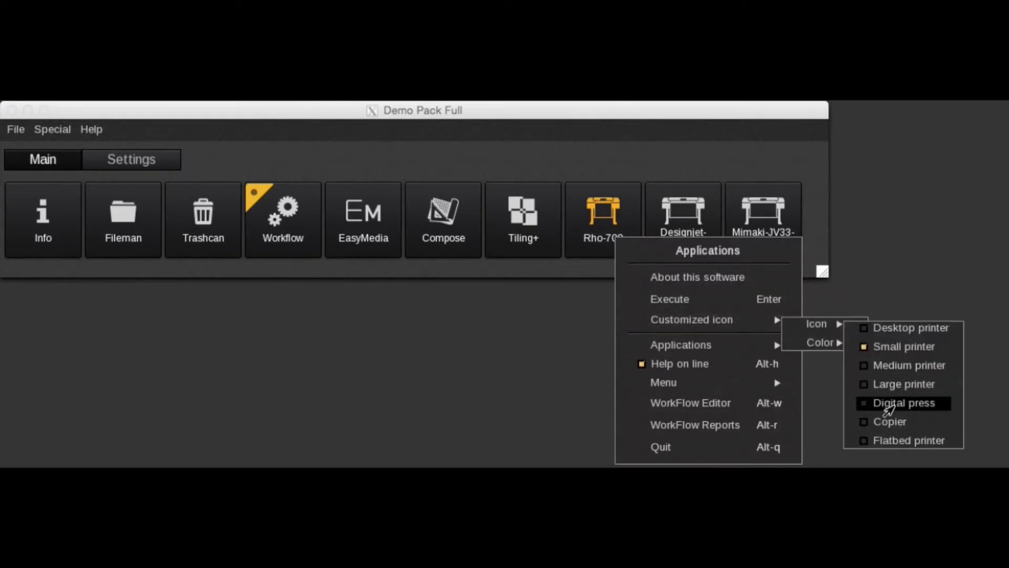
{"action": "left_click", "coordinate": [893, 404]}
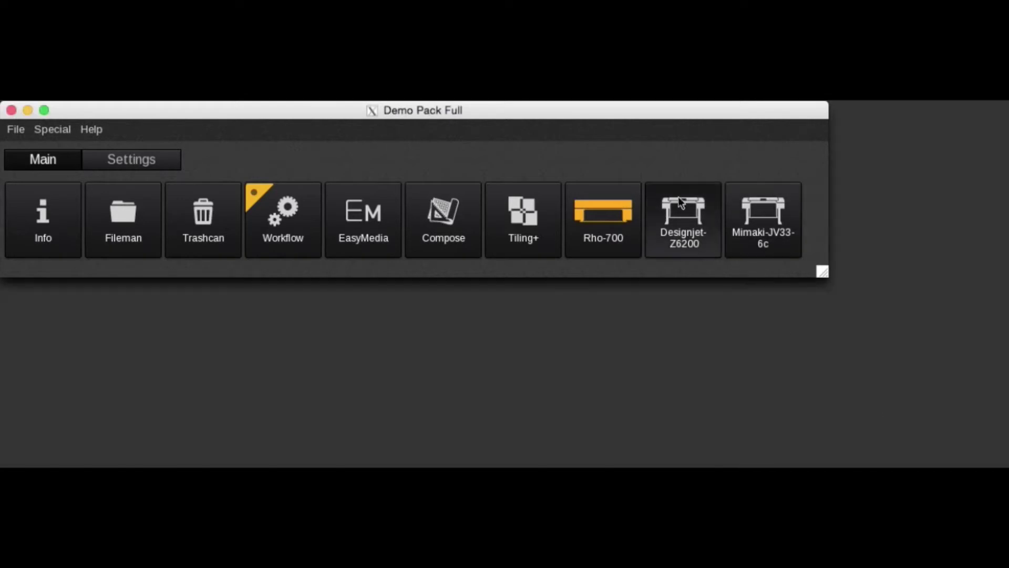
Colour the Designjet-Z6200 tile red and the Mimaki-JV33-6c tile green.
{"action": "right_click", "coordinate": [682, 211]}
{"action": "mouse_move", "coordinate": [833, 295]}
{"action": "mouse_move", "coordinate": [877, 314]}
{"action": "left_click", "coordinate": [941, 335]}
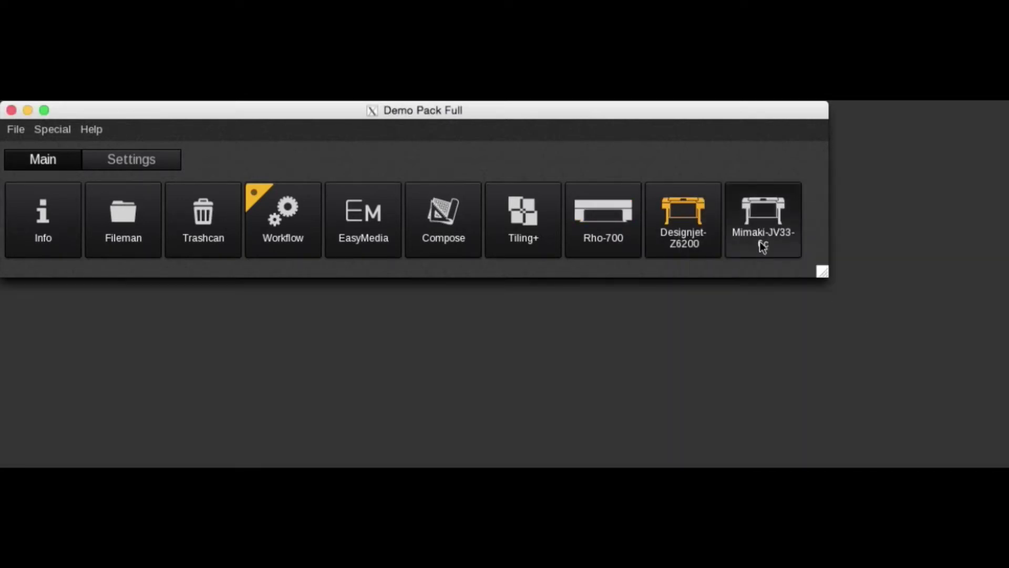
{"action": "right_click", "coordinate": [768, 228]}
{"action": "mouse_move", "coordinate": [845, 311]}
{"action": "mouse_move", "coordinate": [957, 331]}
{"action": "left_click", "coordinate": [1006, 368]}
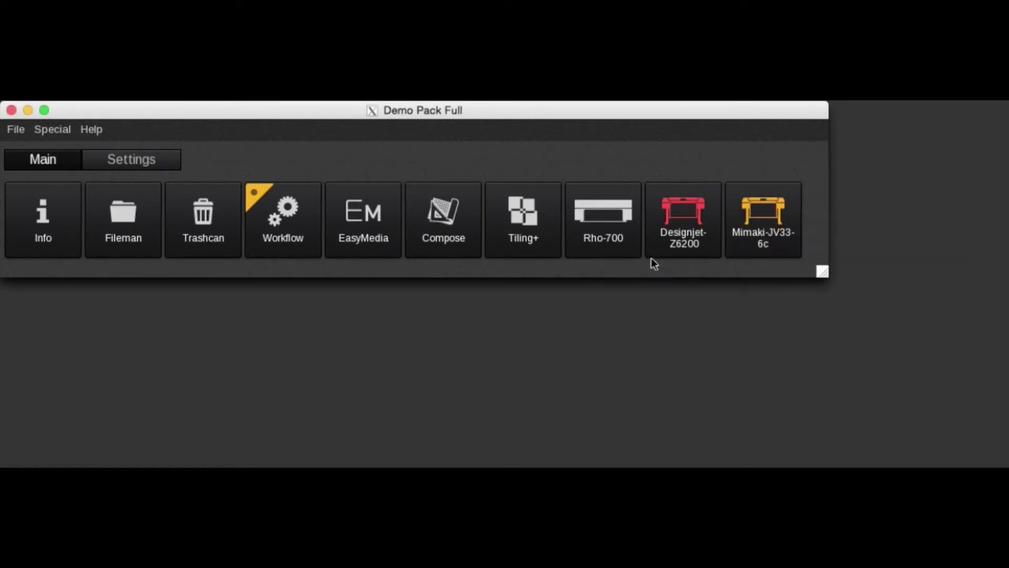
Pick a colour for the Rho-700 tile, then launch Compose.
{"action": "right_click", "coordinate": [604, 214]}
{"action": "mouse_move", "coordinate": [666, 303]}
{"action": "mouse_move", "coordinate": [810, 320]}
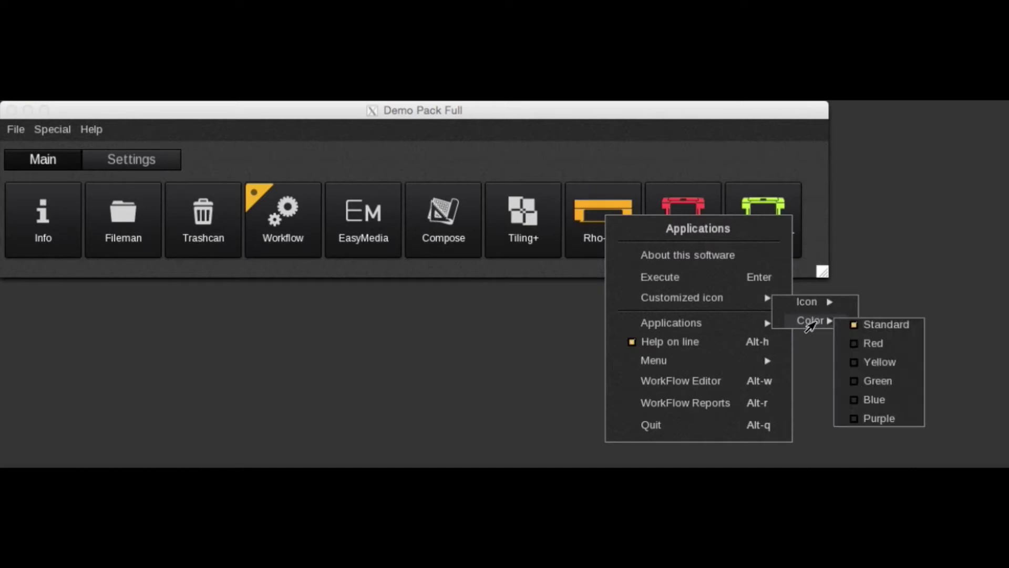
{"action": "left_click", "coordinate": [849, 419]}
{"action": "left_click", "coordinate": [433, 213]}
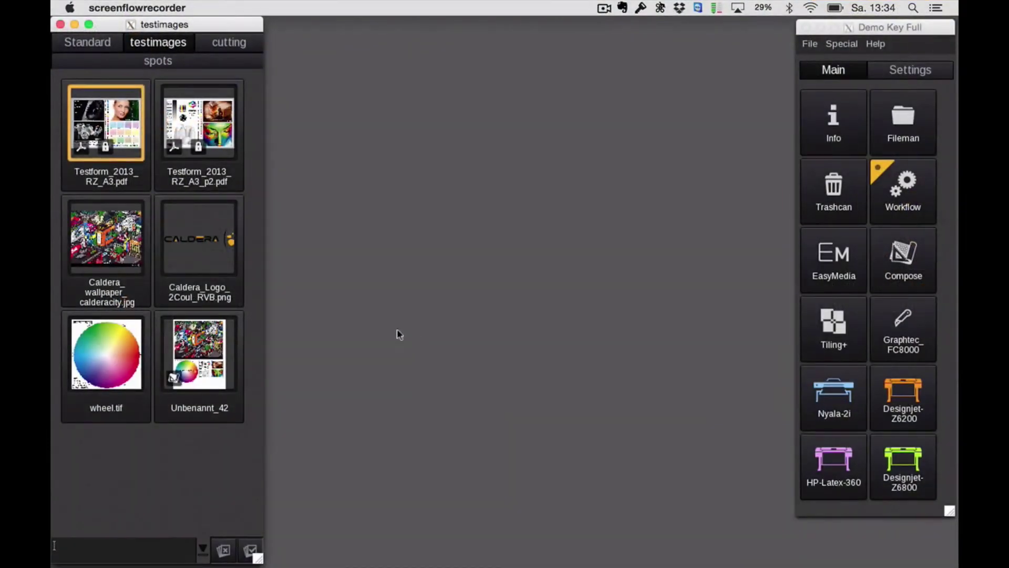
Send Testform_2013_RZ_A3.pdf to the Designjet-Z6200 and add crop marks and a colour bar.
{"action": "left_click_drag", "start_coordinate": [117, 138], "coordinate": [884, 367]}
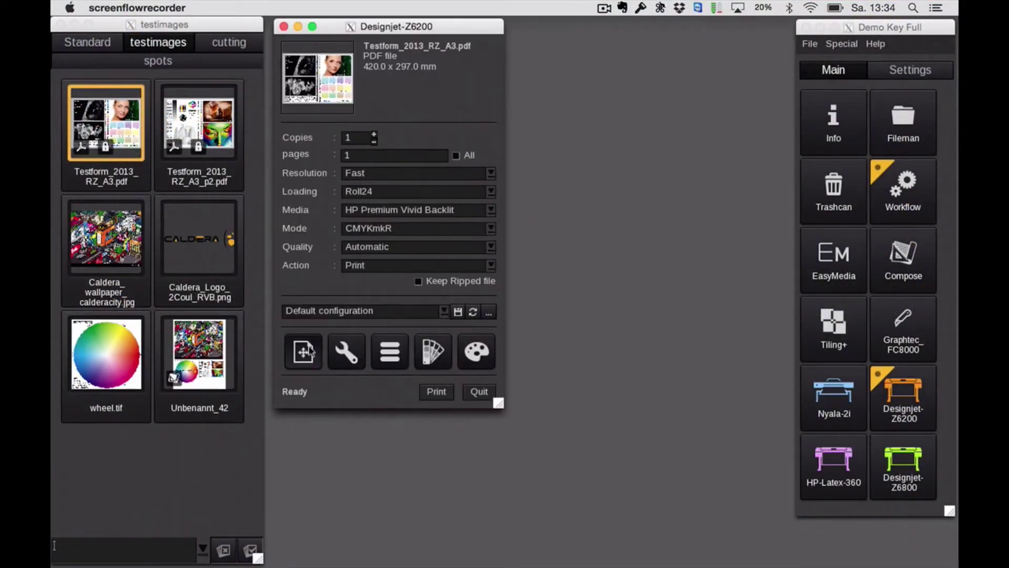
{"action": "left_click", "coordinate": [311, 351]}
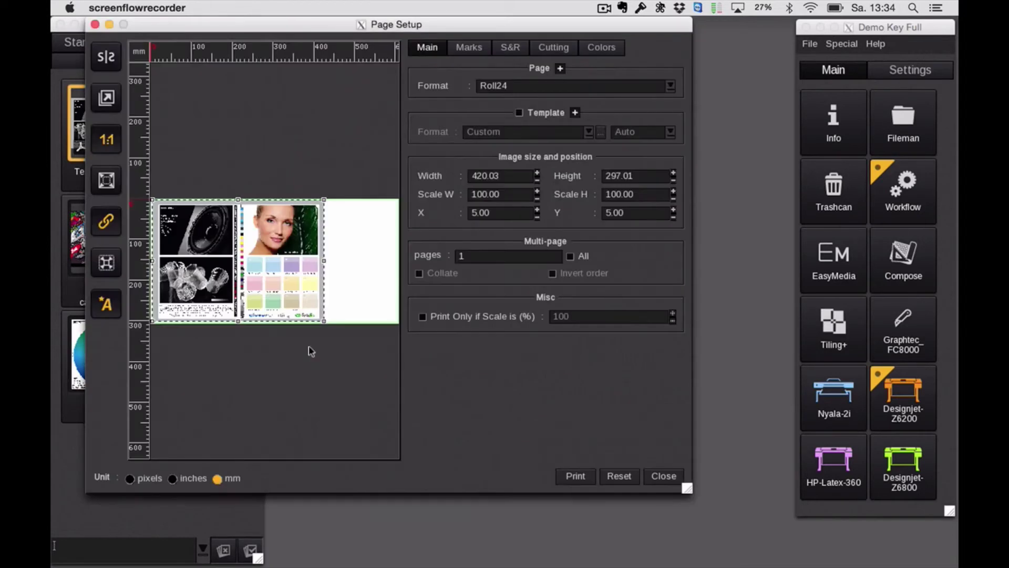
{"action": "left_click", "coordinate": [477, 48]}
{"action": "left_click", "coordinate": [531, 70]}
{"action": "left_click", "coordinate": [428, 94]}
{"action": "left_click", "coordinate": [549, 375]}
Enable the cutting contour and colour corrections with Cyan 28 and Yellow 32.
{"action": "left_click", "coordinate": [559, 47]}
{"action": "left_click", "coordinate": [547, 71]}
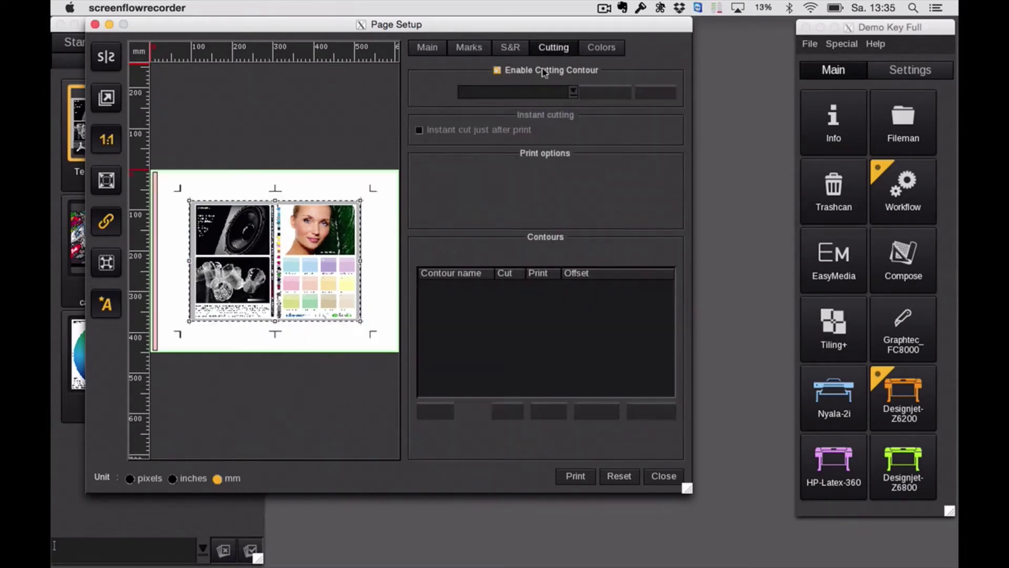
{"action": "left_click", "coordinate": [600, 47]}
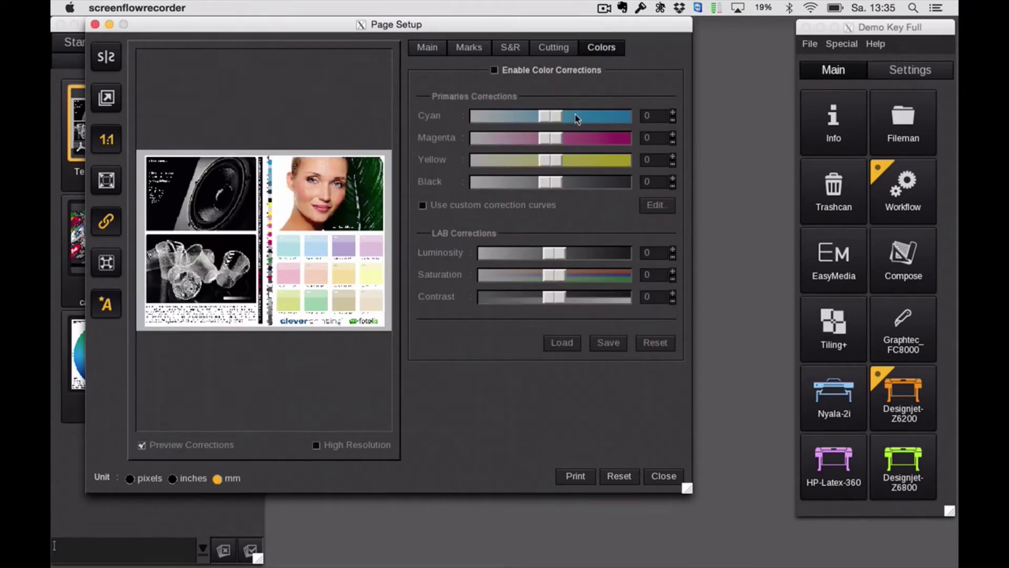
{"action": "left_click", "coordinate": [544, 70]}
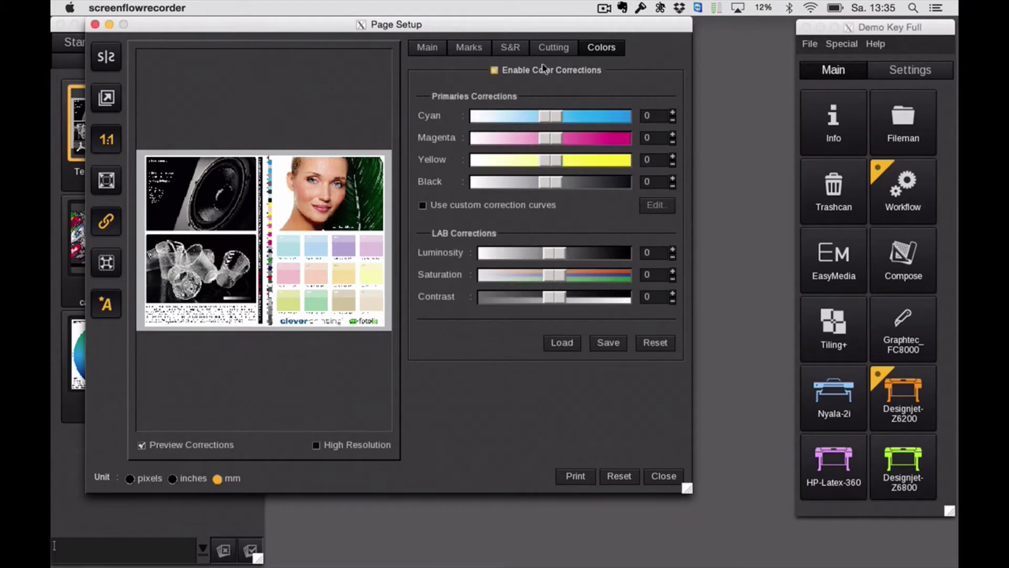
{"action": "left_click", "coordinate": [572, 116]}
{"action": "left_click", "coordinate": [576, 160]}
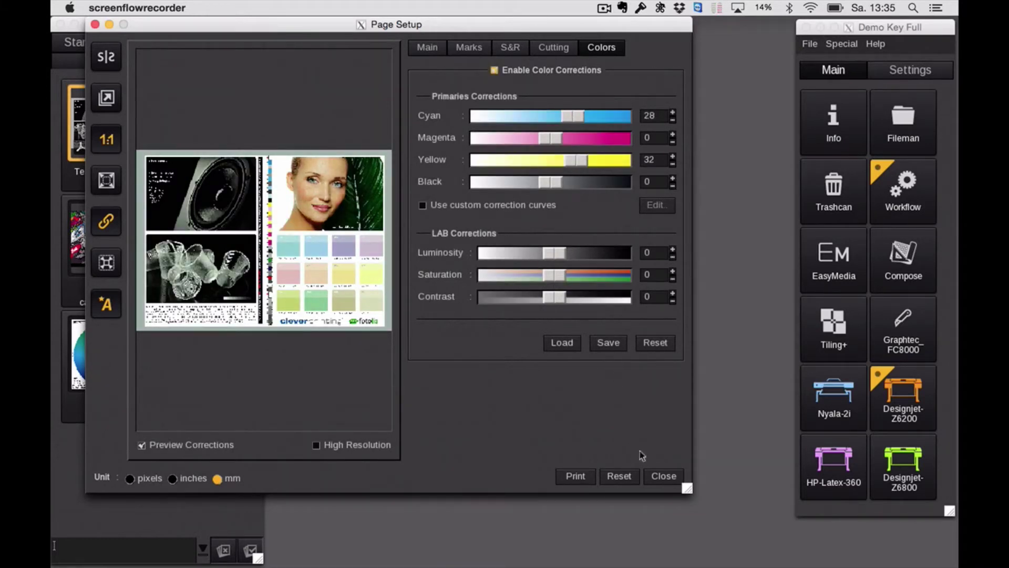
{"action": "left_click", "coordinate": [651, 478]}
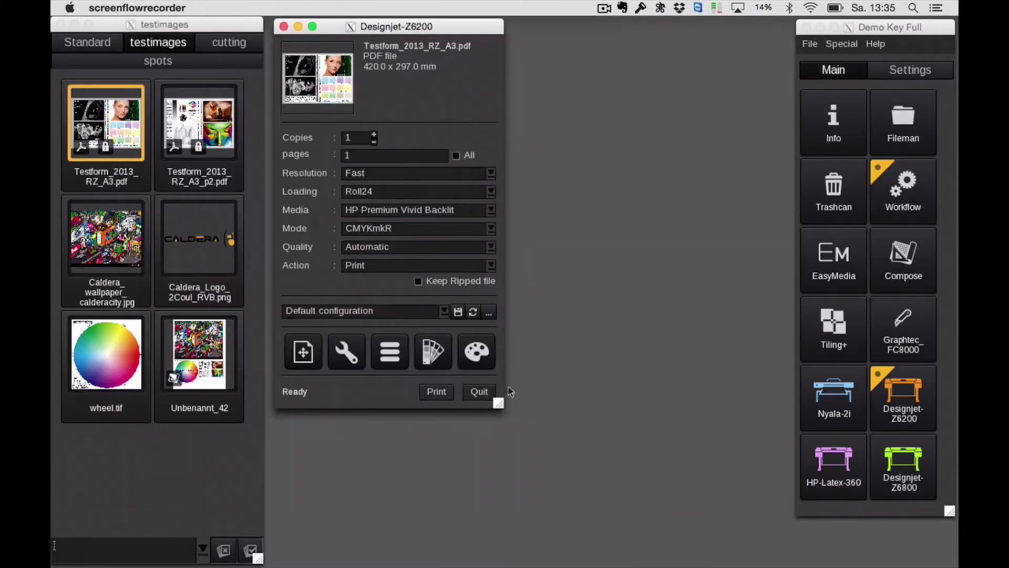
Set the CMYK profile to ISOcoated_v2_eci.icc with Colorimetric+BPC rendering intent.
{"action": "left_click", "coordinate": [479, 354]}
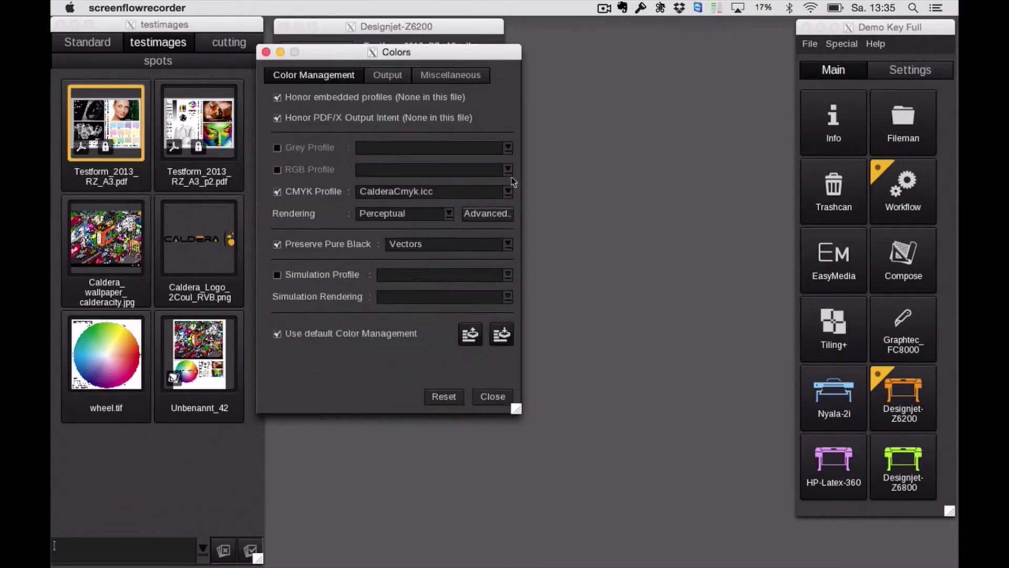
{"action": "left_click", "coordinate": [509, 192]}
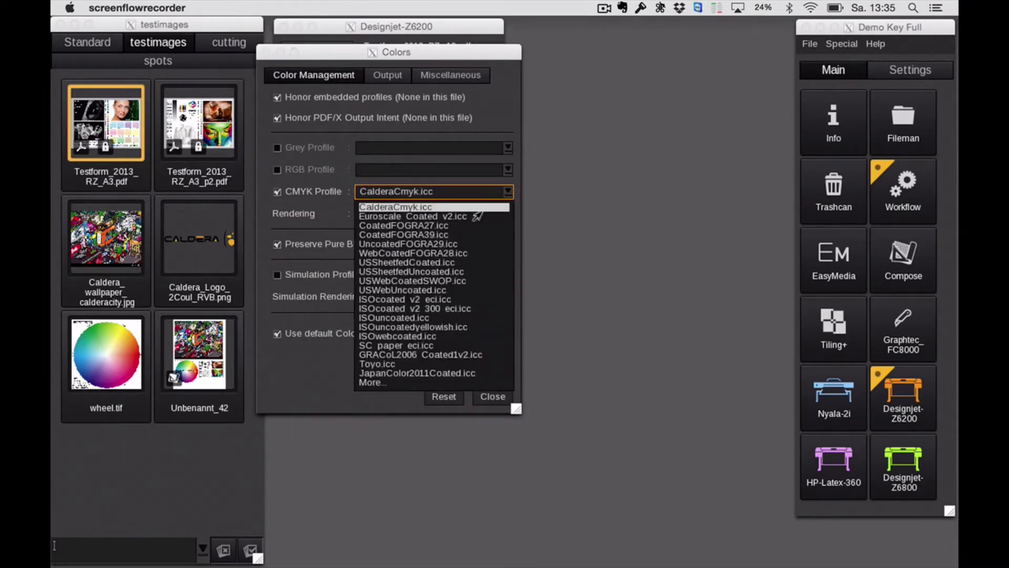
{"action": "left_click", "coordinate": [394, 296]}
{"action": "left_click", "coordinate": [449, 212]}
{"action": "left_click", "coordinate": [399, 245]}
{"action": "left_click", "coordinate": [492, 397]}
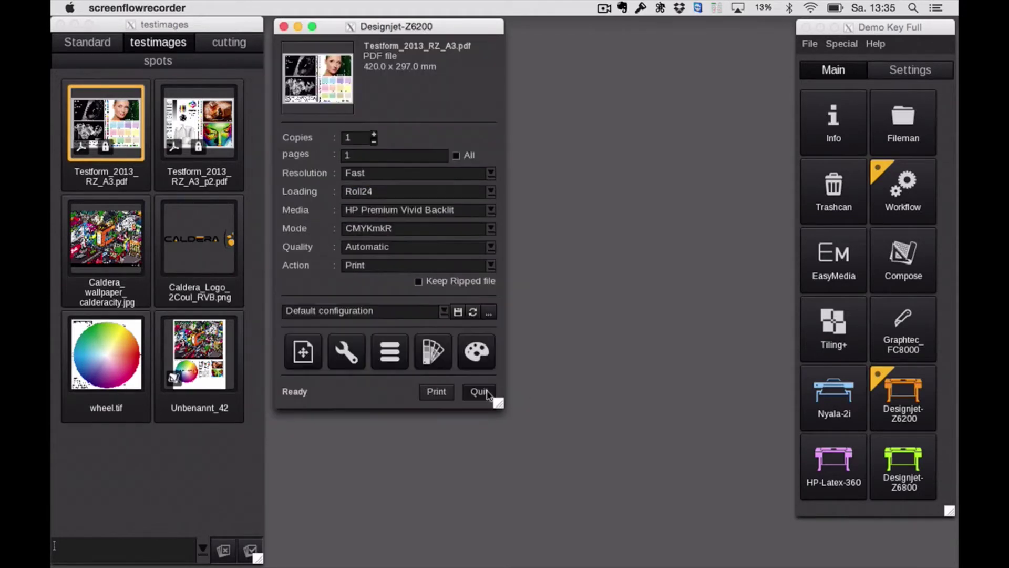
Save the current job settings as the configuration 'New Setting'.
{"action": "left_click", "coordinate": [458, 312]}
{"action": "type", "text": "New Setting"}
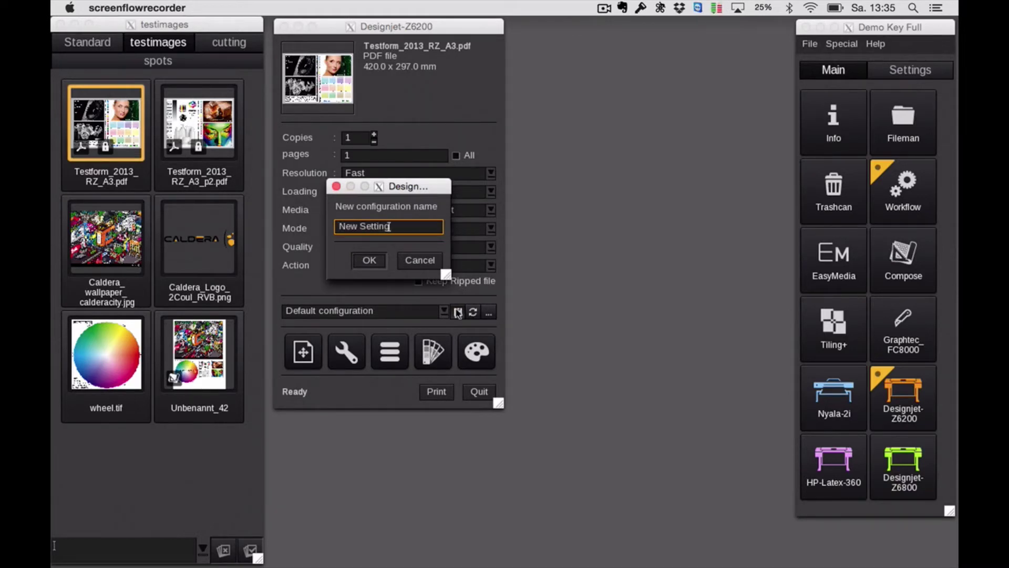
{"action": "key", "text": "Return"}
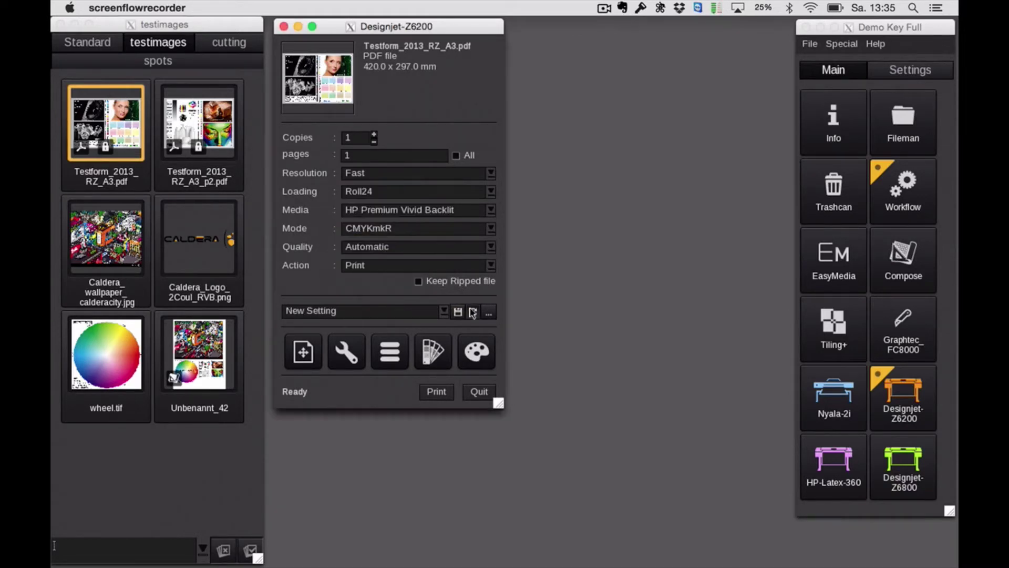
Change the job action to Rip and review the printer marks in page setup.
{"action": "left_click", "coordinate": [490, 265]}
{"action": "left_click", "coordinate": [356, 291]}
{"action": "left_click", "coordinate": [303, 351]}
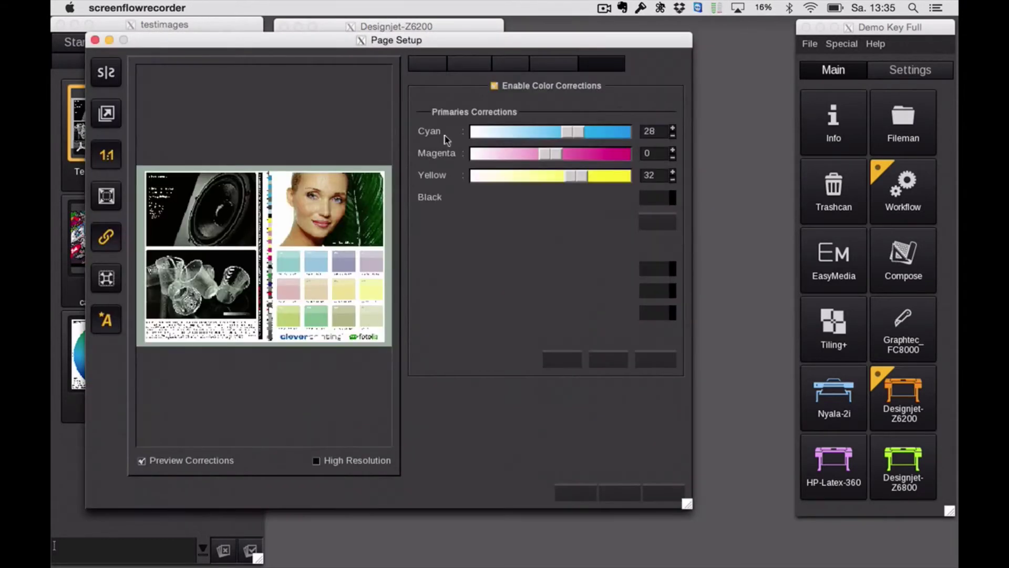
{"action": "left_click", "coordinate": [469, 63]}
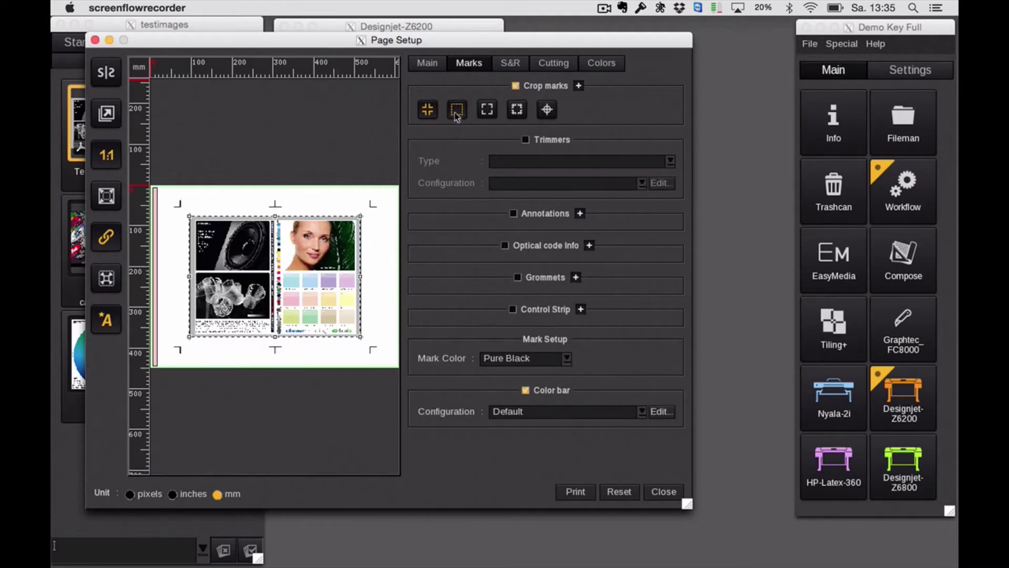
{"action": "left_click", "coordinate": [658, 490]}
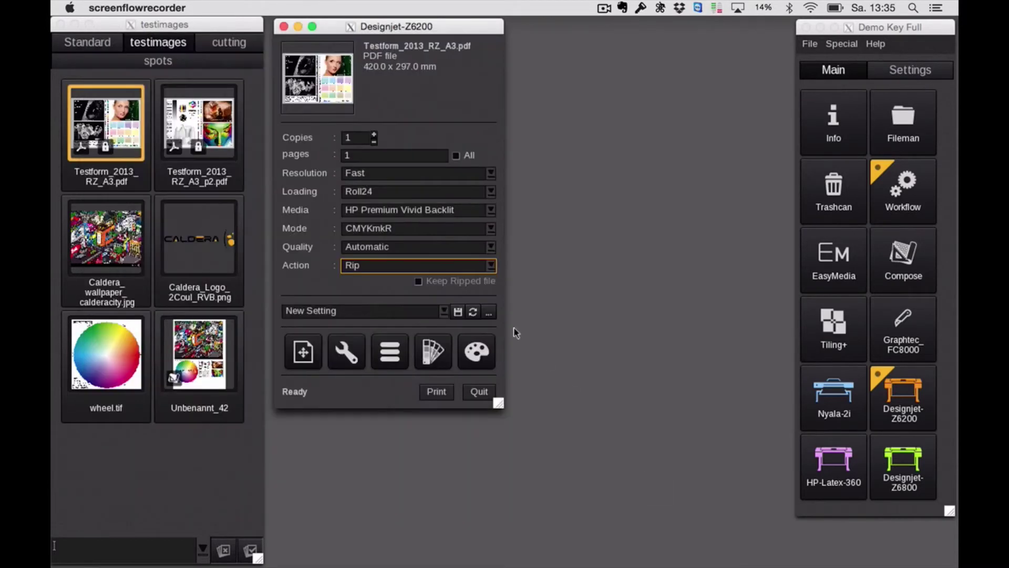
Overwrite the New Setting configuration with the updated settings.
{"action": "left_click", "coordinate": [457, 311]}
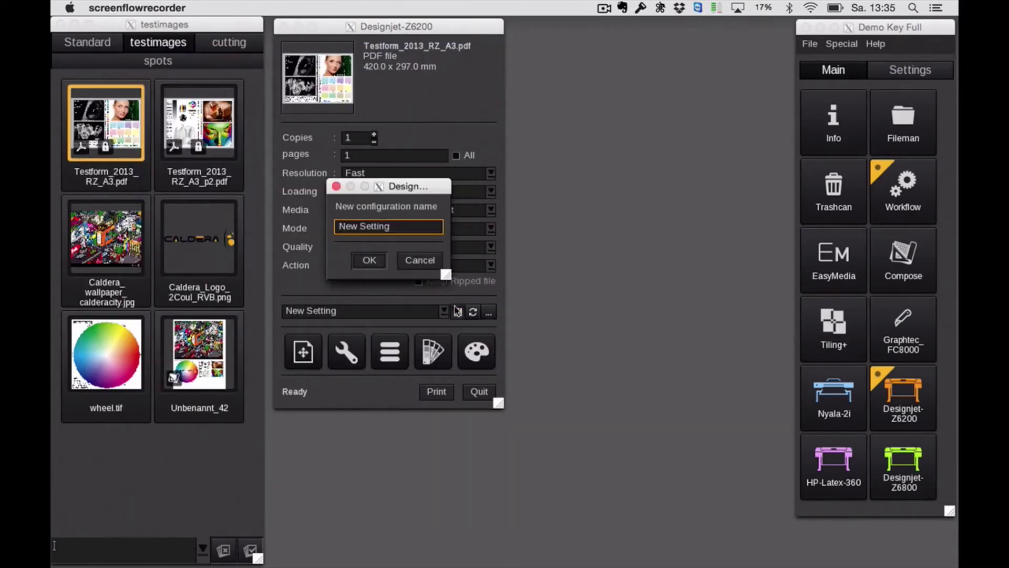
{"action": "left_click", "coordinate": [369, 259]}
{"action": "left_click", "coordinate": [400, 255]}
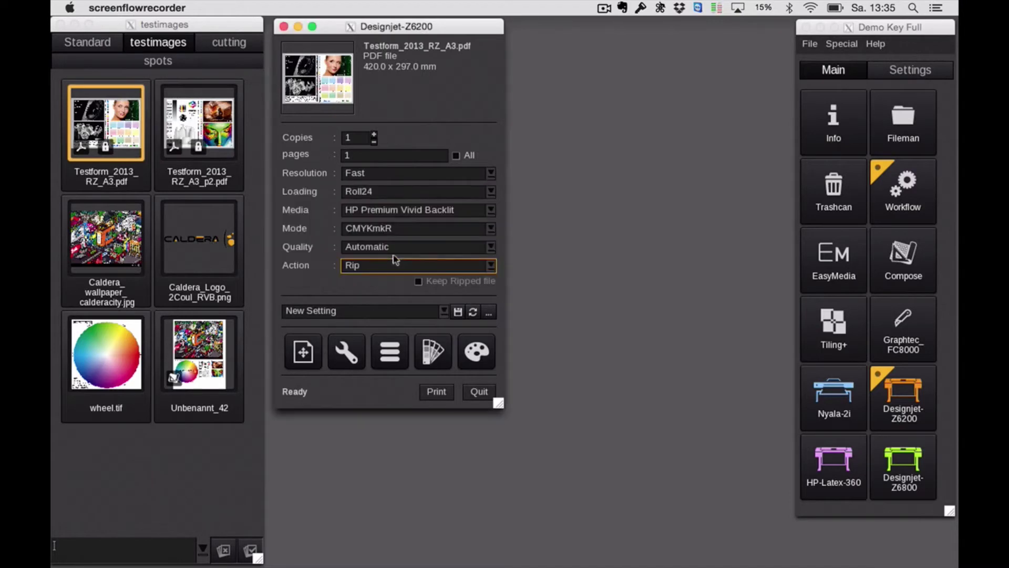
{"action": "left_click", "coordinate": [178, 166]}
Send all test images to the Designjet-Z6200 with New Setting and open the print spooler queue.
{"action": "key", "text": "super+a"}
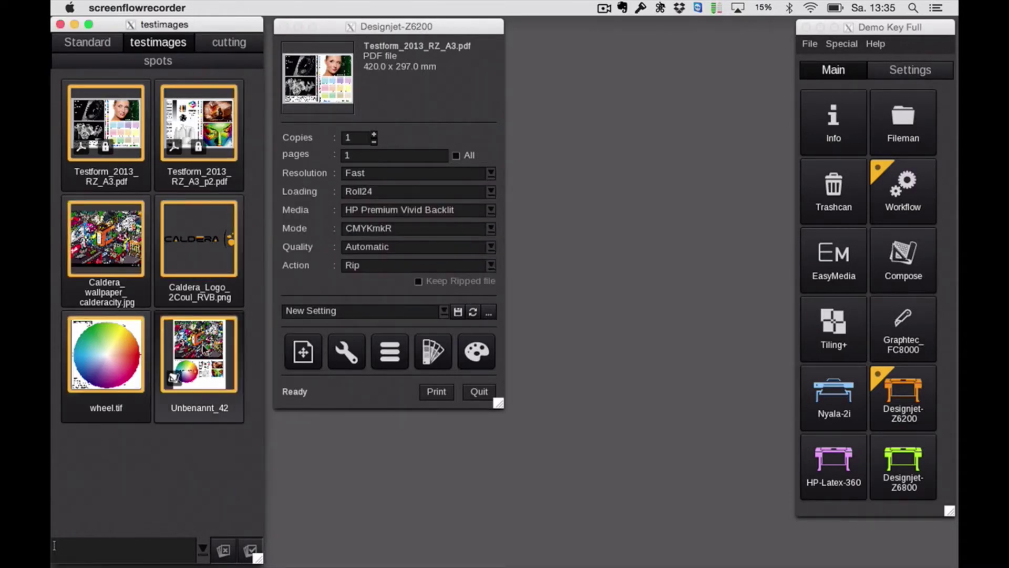
{"action": "right_click", "coordinate": [204, 349]}
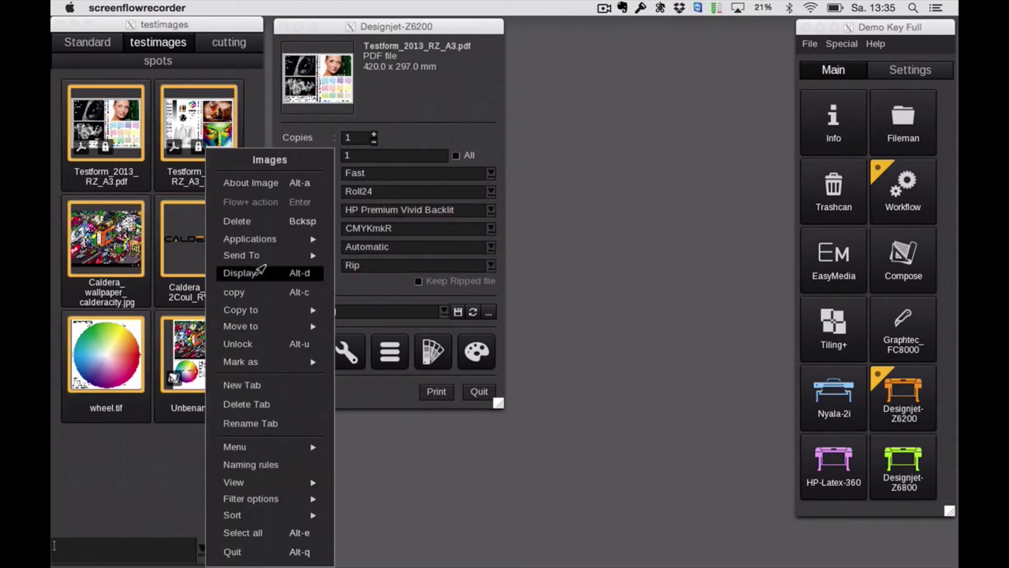
{"action": "mouse_move", "coordinate": [247, 255]}
{"action": "mouse_move", "coordinate": [351, 275]}
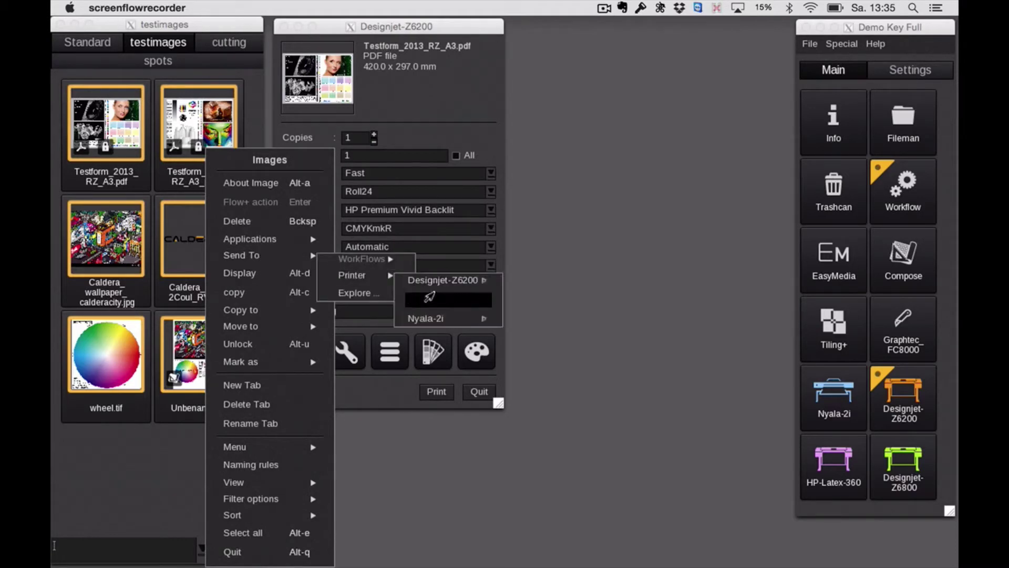
{"action": "mouse_move", "coordinate": [477, 279]}
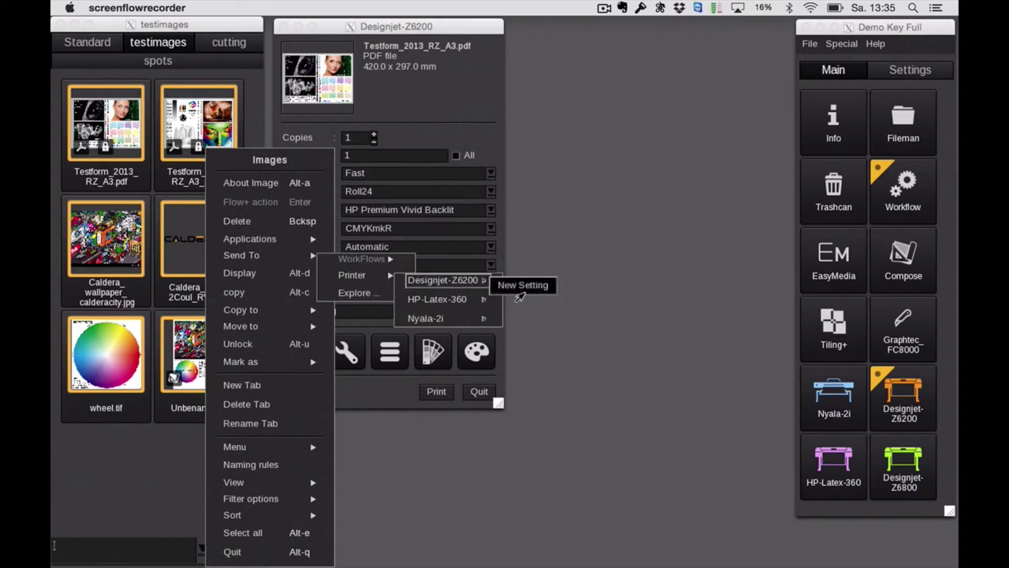
{"action": "left_click", "coordinate": [524, 286]}
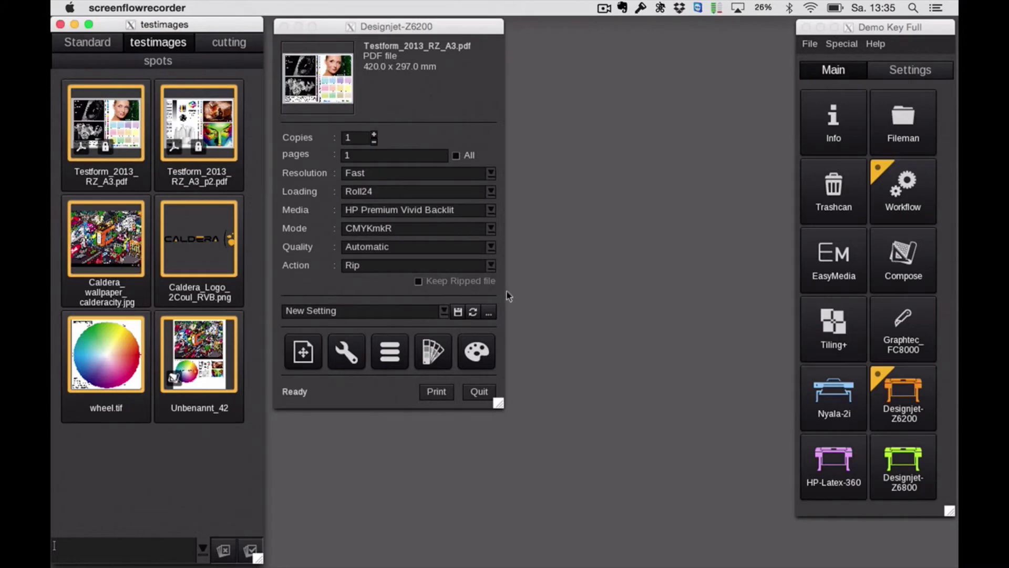
{"action": "left_click", "coordinate": [384, 351]}
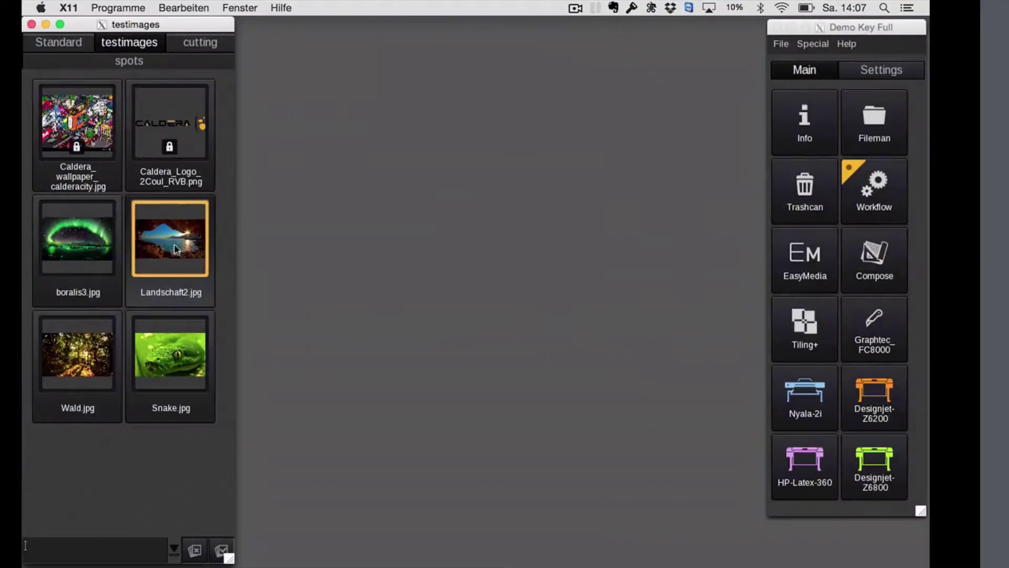
Load Landschaft2.jpg into the Designjet-Z6200 print window by dropping it on the printer.
{"action": "left_click_drag", "start_coordinate": [425, 323], "coordinate": [872, 396]}
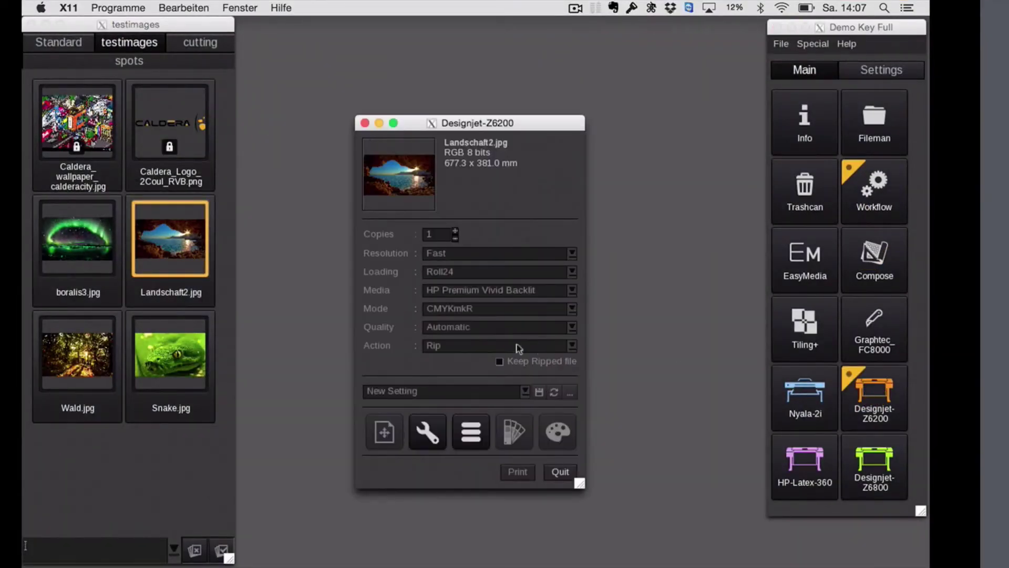
Turn on Optical code info in the Landschaft2 job's print marks and zoom onto the code.
{"action": "left_click", "coordinate": [384, 431]}
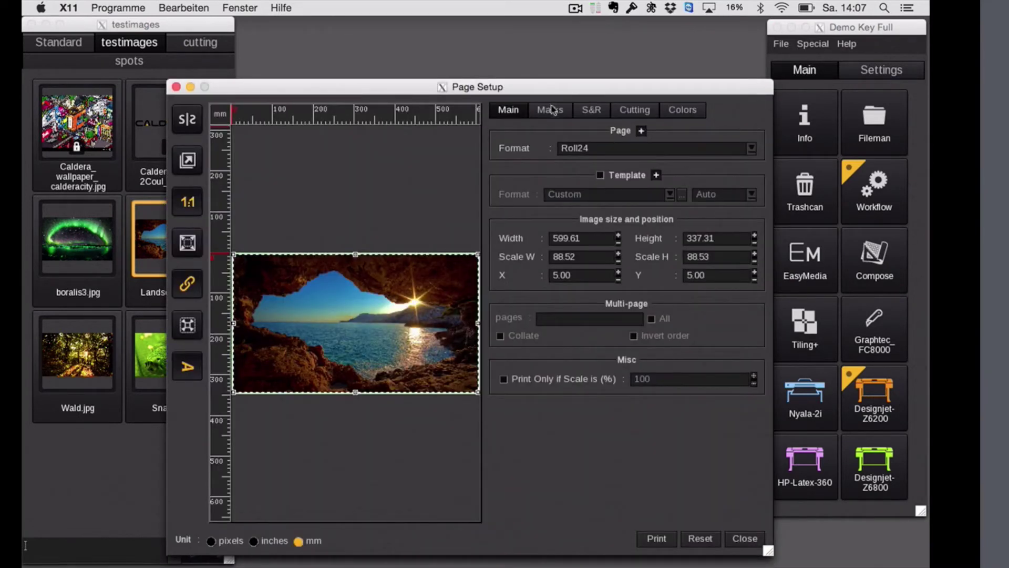
{"action": "left_click", "coordinate": [553, 109]}
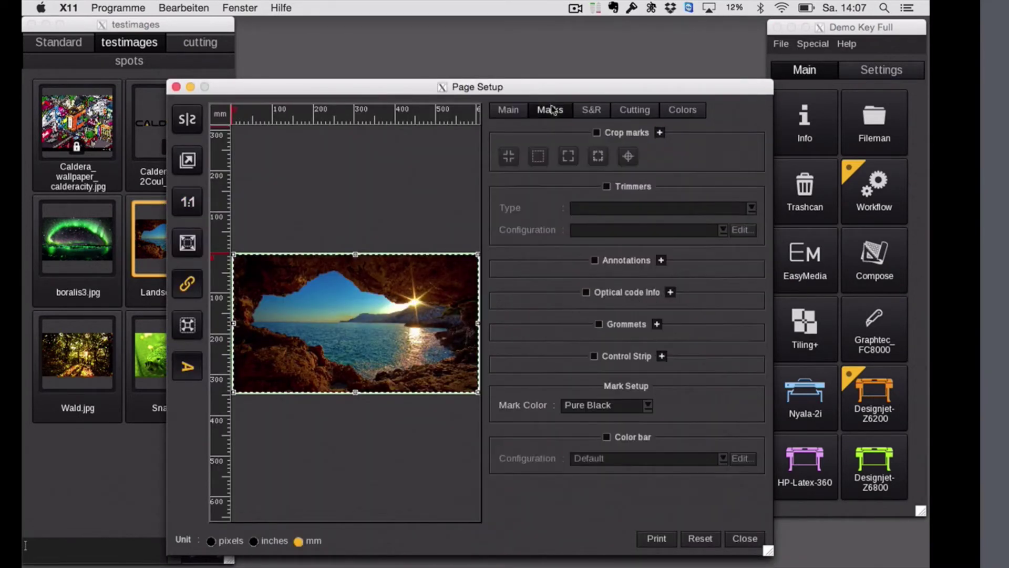
{"action": "left_click", "coordinate": [586, 292]}
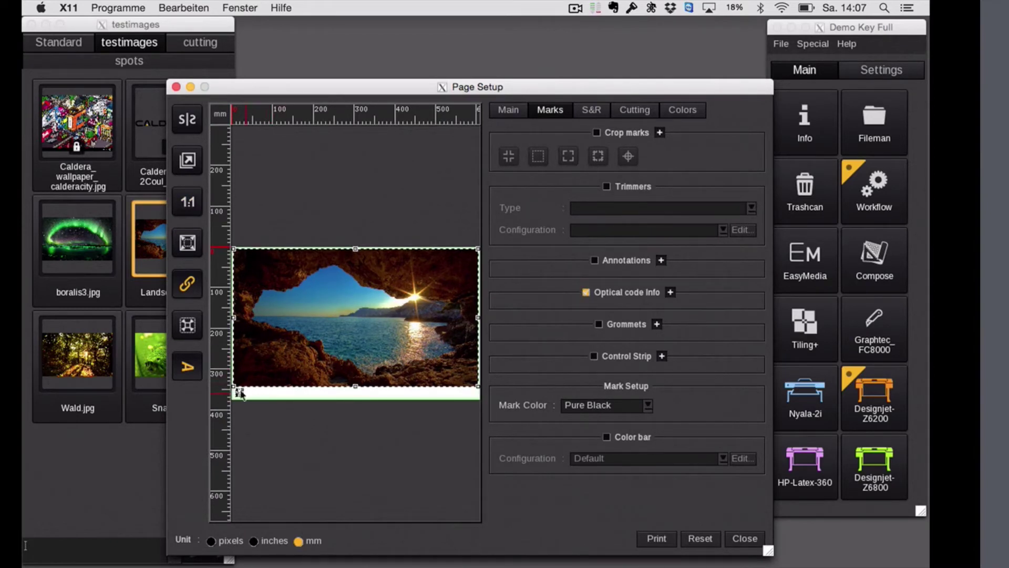
{"action": "scroll", "coordinate": [229, 392], "scroll_direction": "up", "scroll_amount": 5}
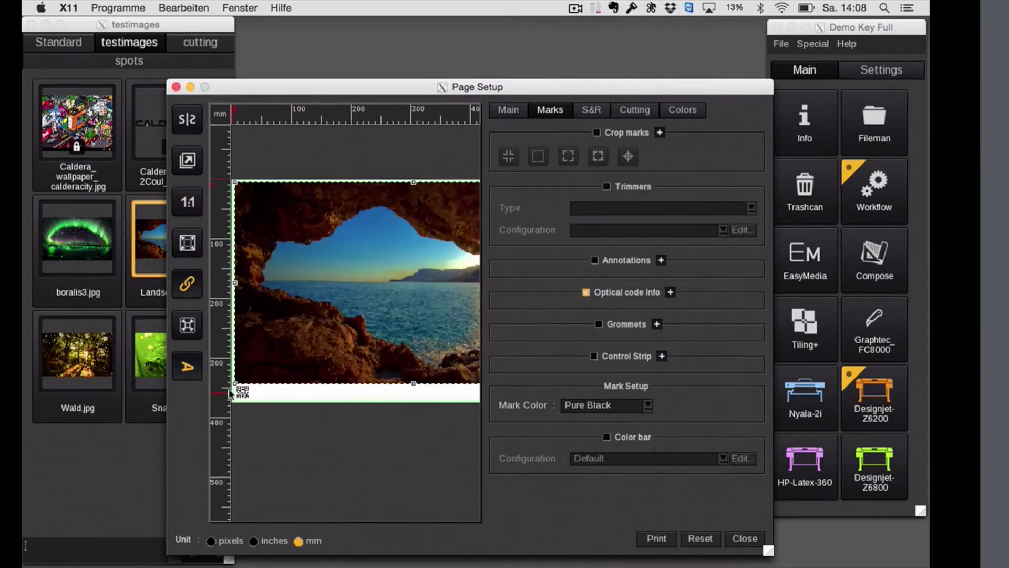
{"action": "scroll", "coordinate": [229, 393], "scroll_direction": "up", "scroll_amount": 3}
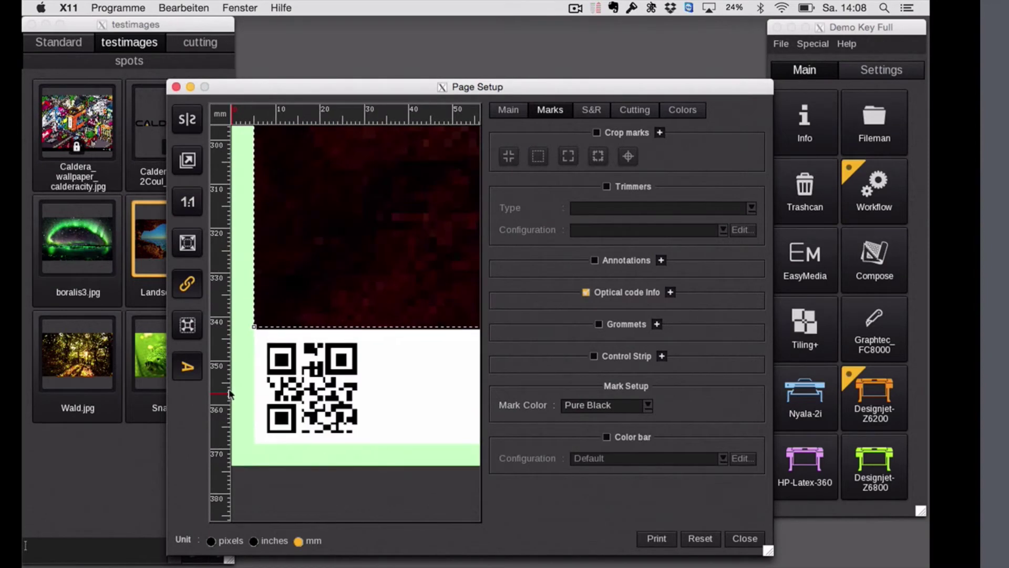
Open the optical code configuration for editing and rename it to 'Setting 1'.
{"action": "left_click", "coordinate": [669, 292]}
{"action": "left_click", "coordinate": [732, 317]}
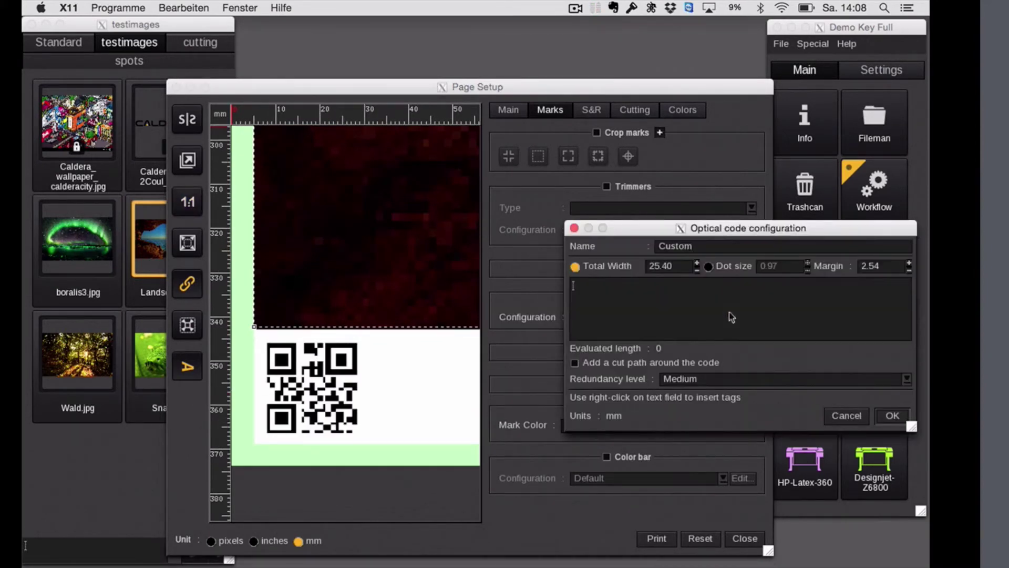
{"action": "left_click_drag", "start_coordinate": [699, 246], "coordinate": [638, 248]}
{"action": "type", "text": "Setting 1"}
Fill the code content with FileName and JobID tags plus free text 'QR-Code'.
{"action": "left_click", "coordinate": [597, 290]}
{"action": "right_click", "coordinate": [599, 292]}
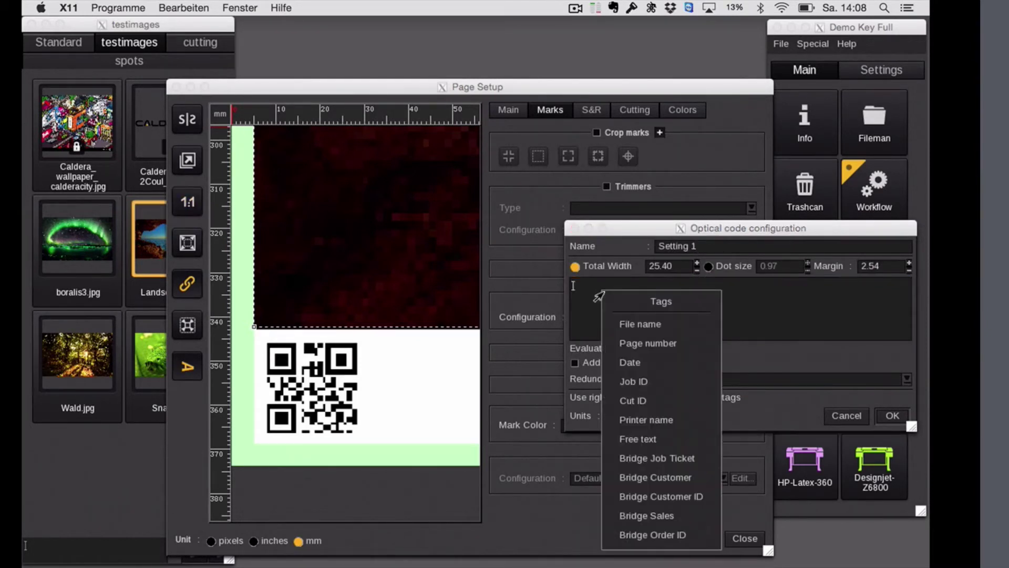
{"action": "left_click", "coordinate": [632, 324]}
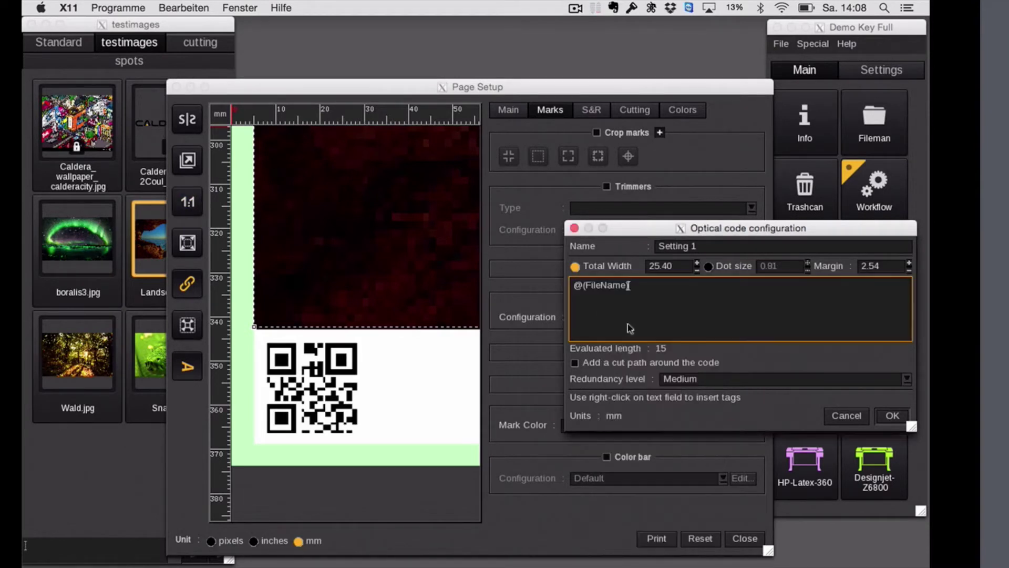
{"action": "right_click", "coordinate": [662, 295]}
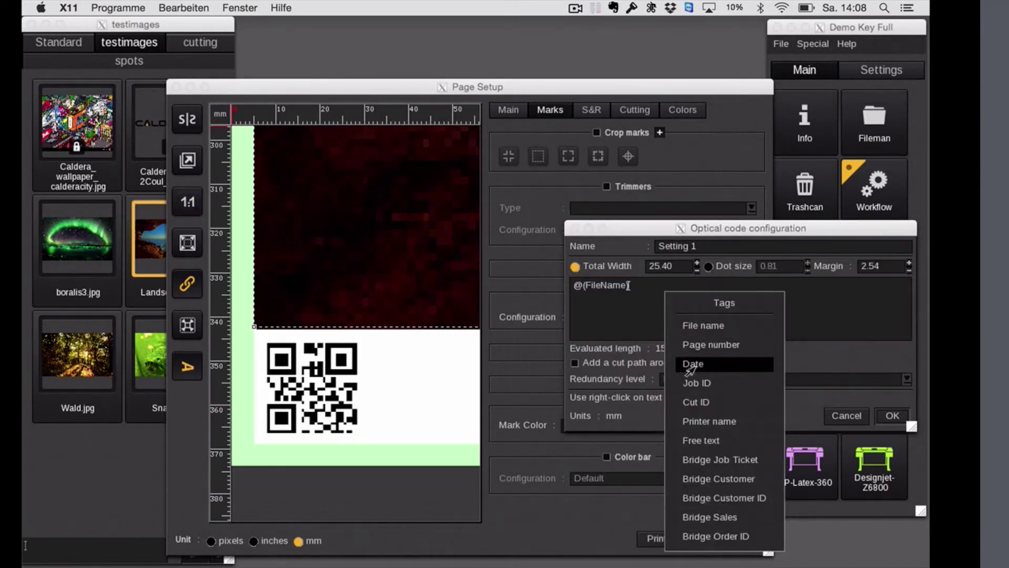
{"action": "left_click", "coordinate": [696, 382]}
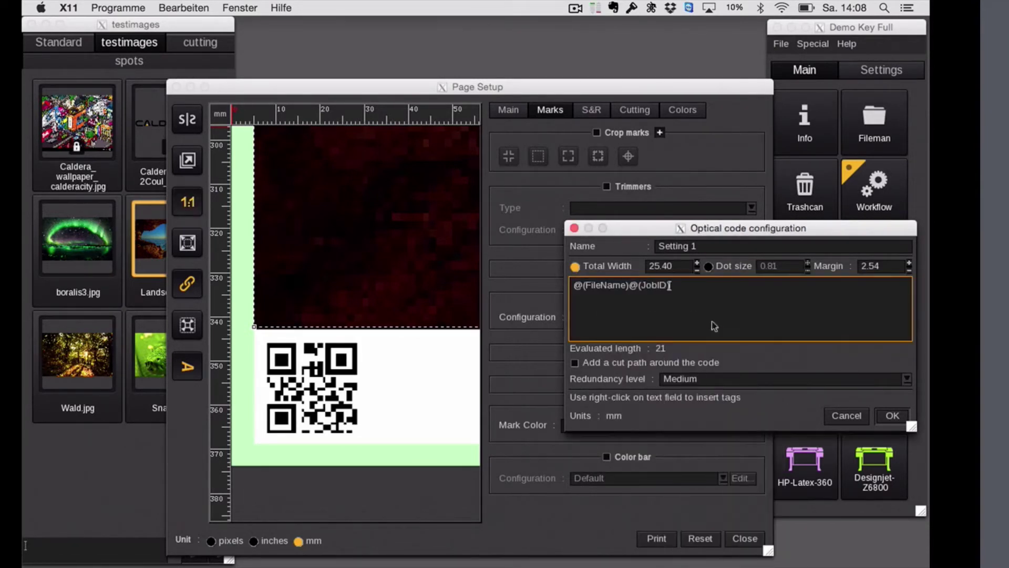
{"action": "right_click", "coordinate": [710, 288]}
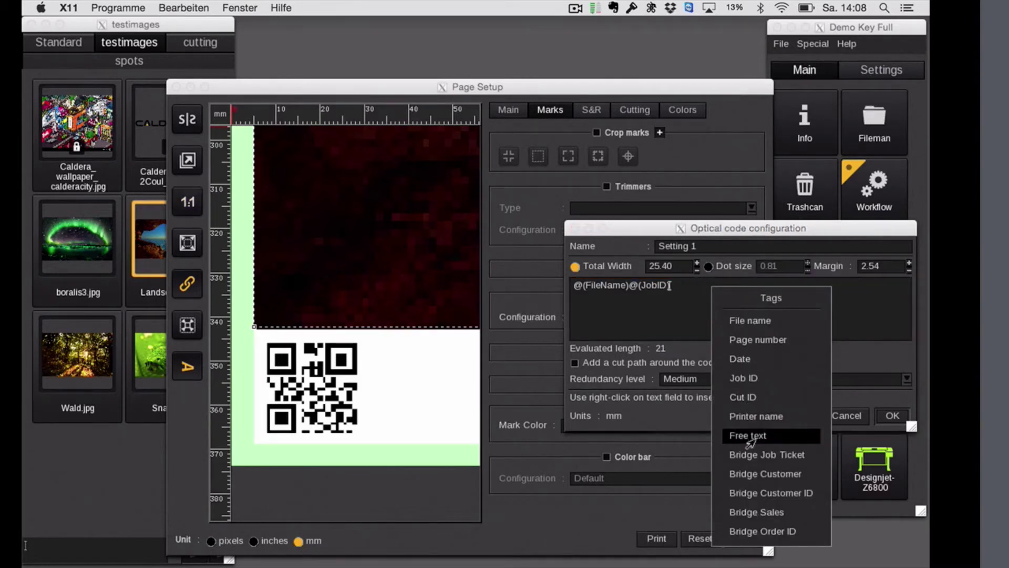
{"action": "left_click", "coordinate": [748, 436]}
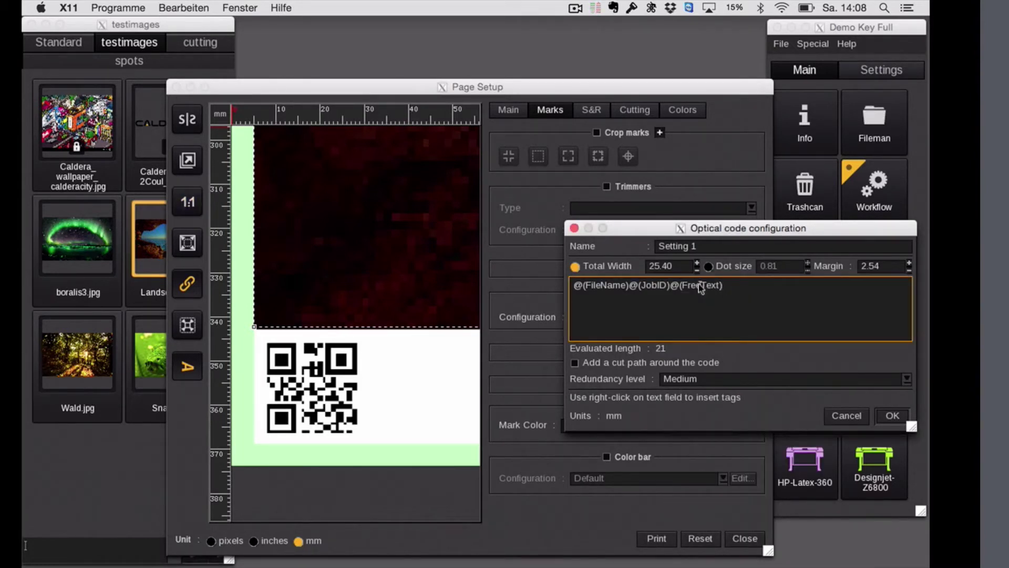
{"action": "left_click_drag", "start_coordinate": [682, 287], "coordinate": [718, 288]}
{"action": "type", "text": "QR-Code"}
Add a cut path around the code and save, replacing the existing Setting 1.
{"action": "left_click", "coordinate": [575, 363]}
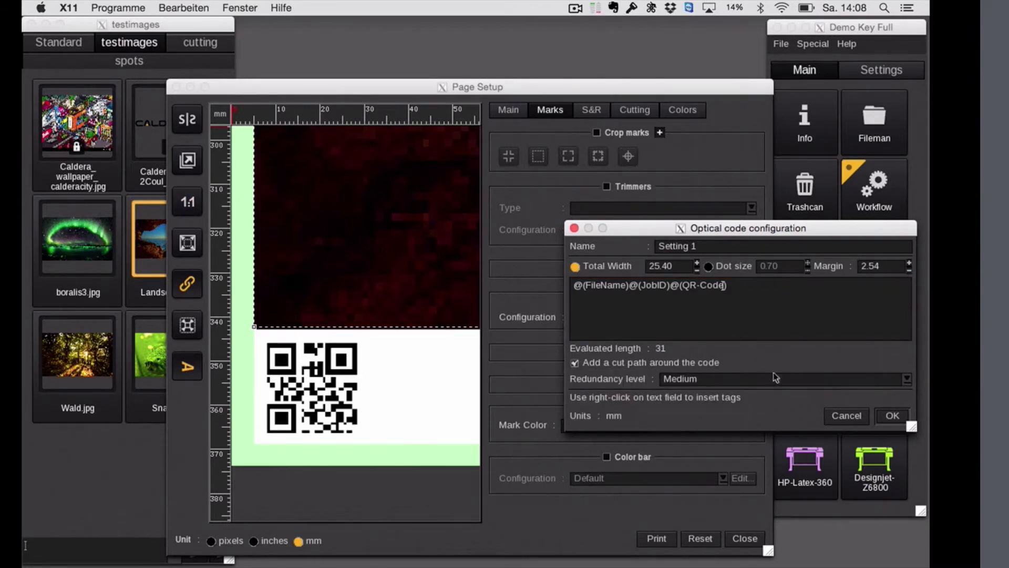
{"action": "left_click", "coordinate": [892, 416]}
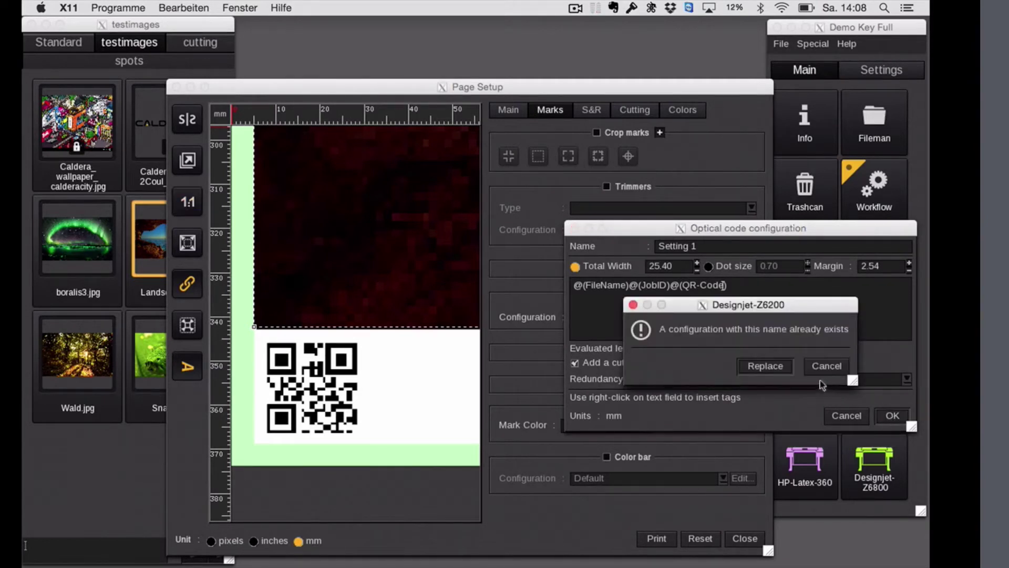
{"action": "left_click", "coordinate": [771, 366]}
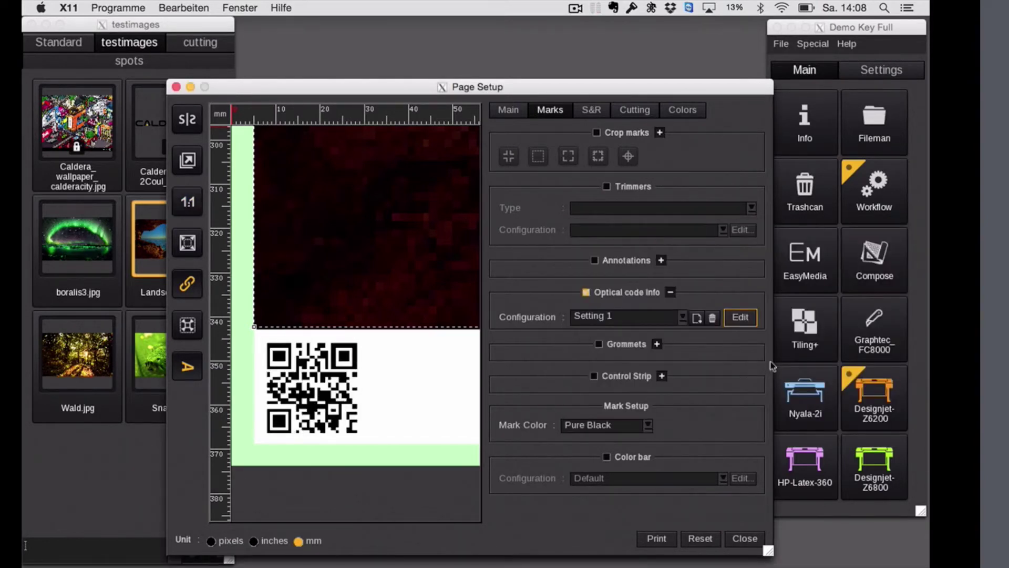
Enable the cutting contour for cutter Zund_Cut_Center, printing an identification number and bar code.
{"action": "double_click", "coordinate": [431, 355]}
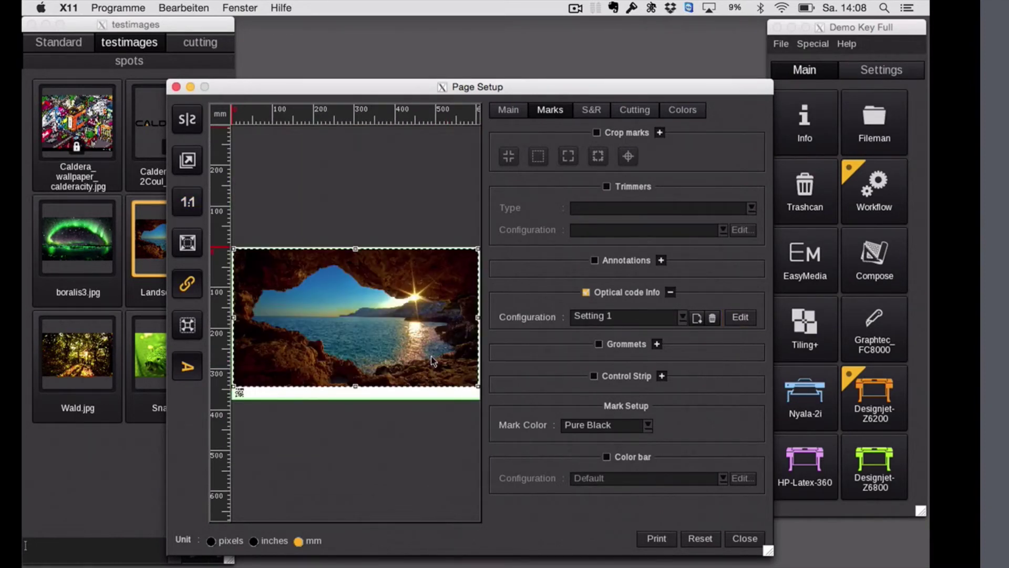
{"action": "left_click", "coordinate": [635, 110]}
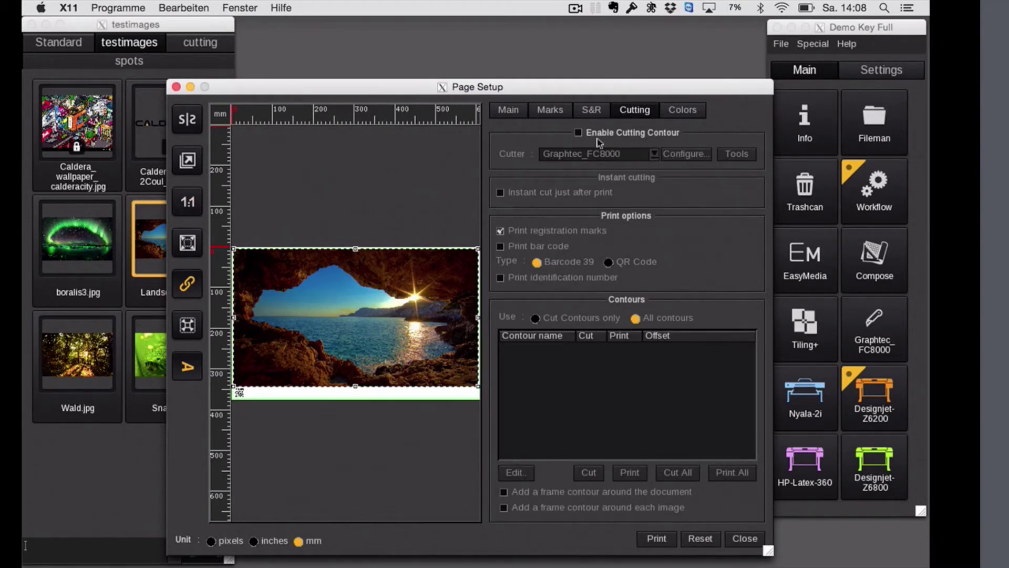
{"action": "left_click", "coordinate": [586, 133]}
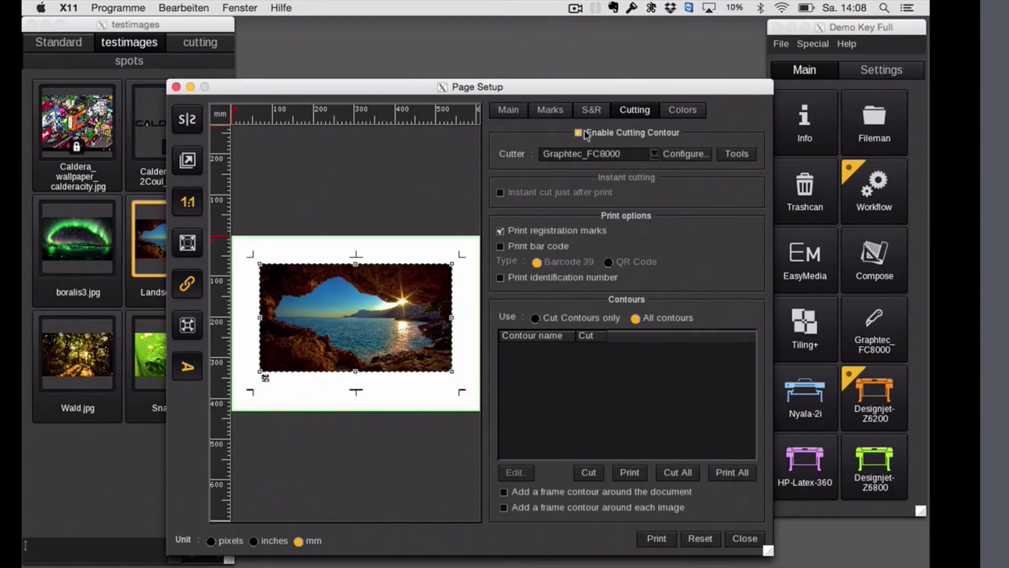
{"action": "left_click", "coordinate": [650, 154]}
{"action": "left_click", "coordinate": [612, 181]}
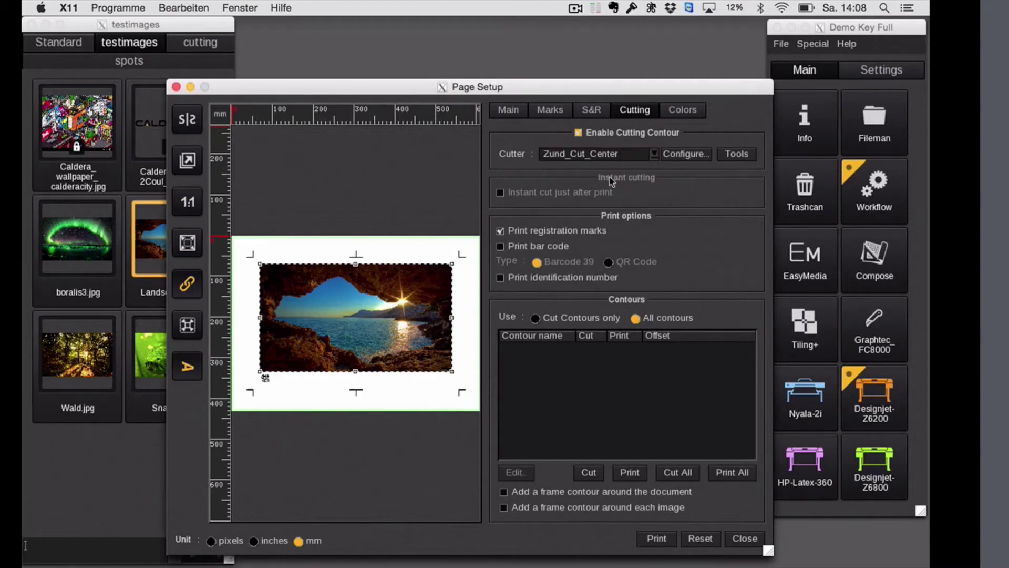
{"action": "left_click", "coordinate": [535, 279]}
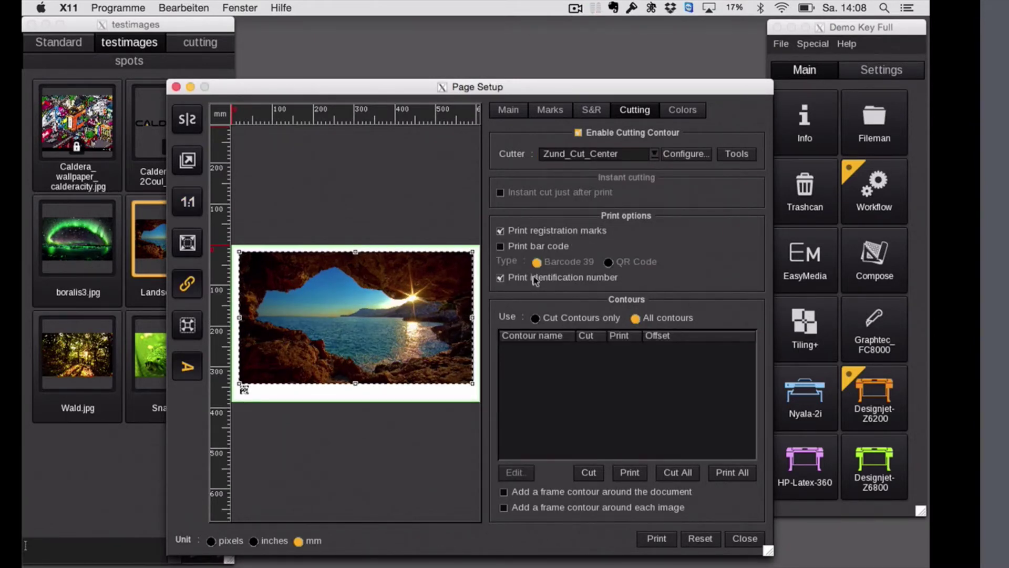
{"action": "left_click", "coordinate": [534, 247]}
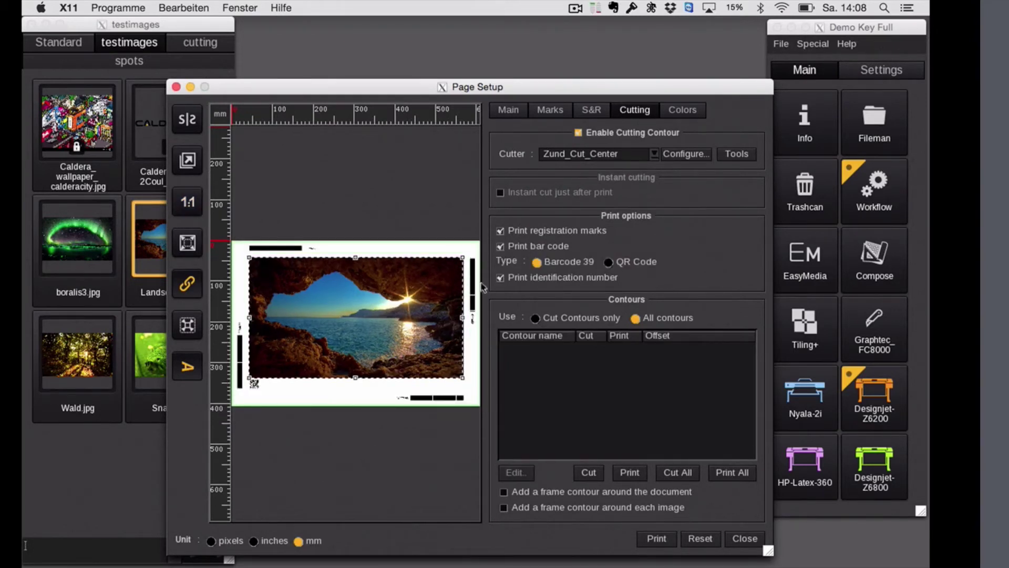
Switch the bar code type from Barcode 39 to QR Code and view it at 1:1.
{"action": "scroll", "coordinate": [473, 278], "scroll_direction": "up", "scroll_amount": 10}
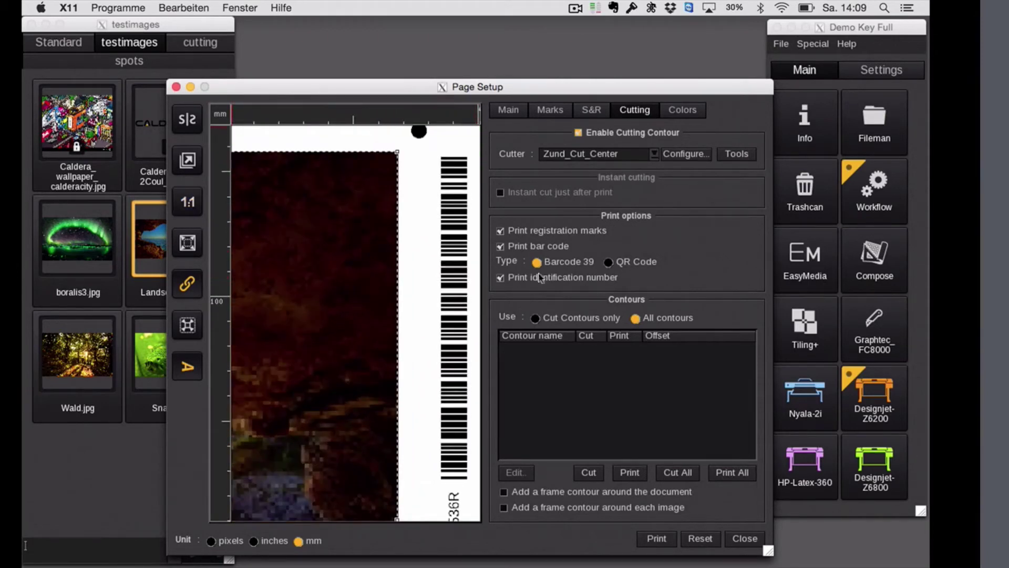
{"action": "left_click", "coordinate": [609, 263]}
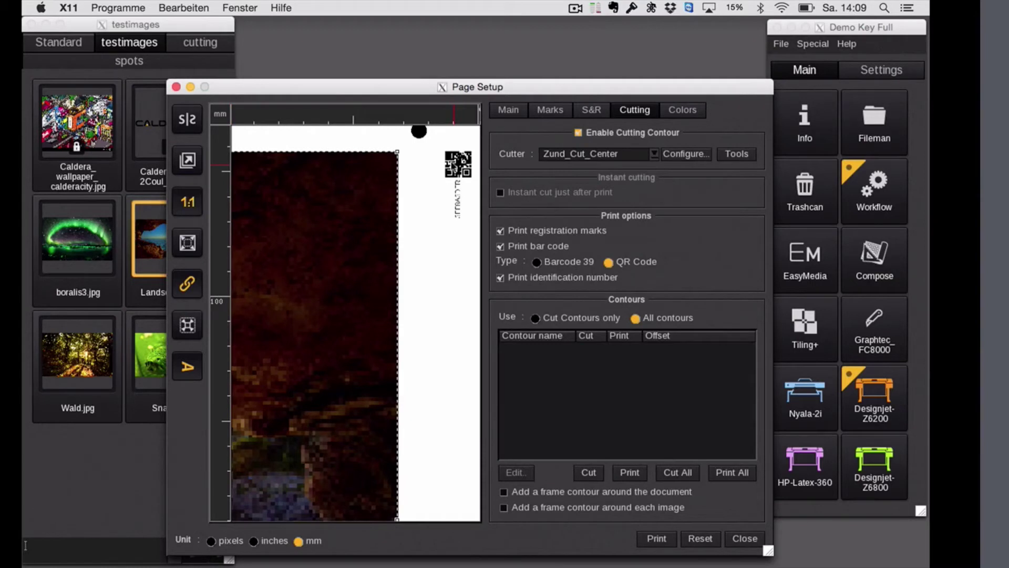
{"action": "left_click", "coordinate": [188, 202]}
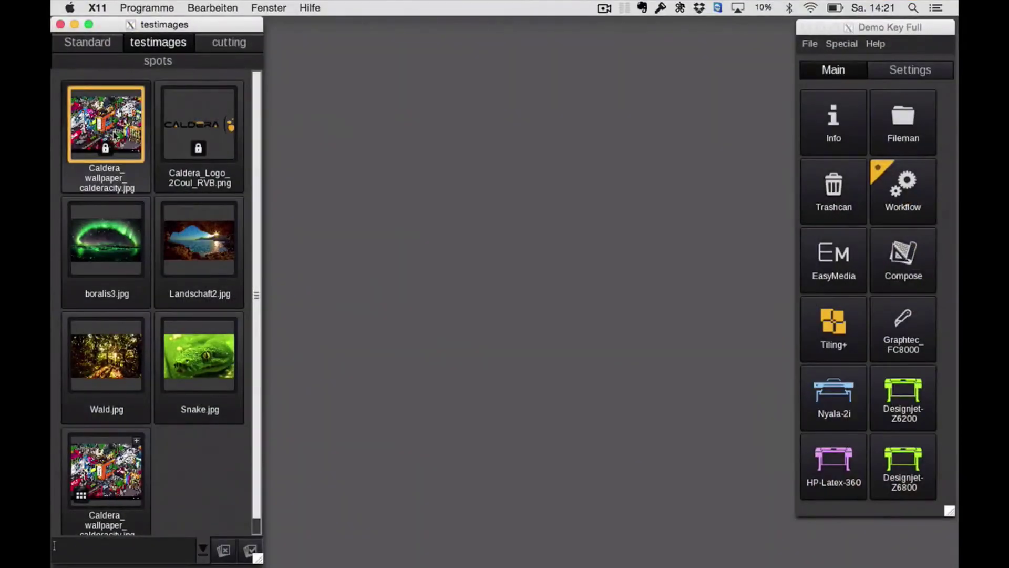
Load Caldera_wallpaper_calderacity.jpg into Tiling+ as a 6-column by 3-row poster.
{"action": "left_click_drag", "start_coordinate": [106, 124], "coordinate": [865, 335]}
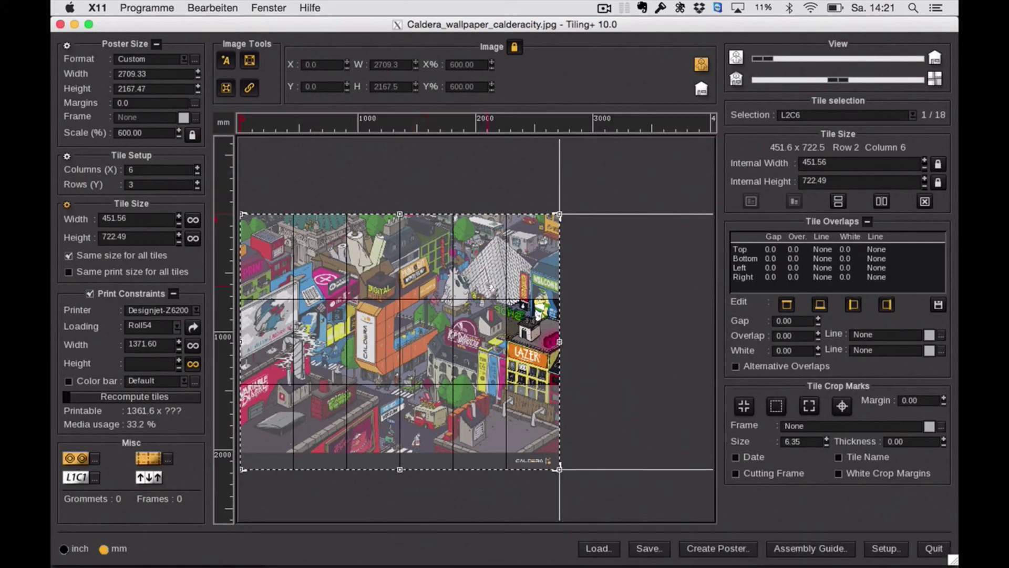
Merge row-2 tiles 3–5 into one tile and split the three row-3 tiles into two rows.
{"action": "double_click", "coordinate": [491, 287]}
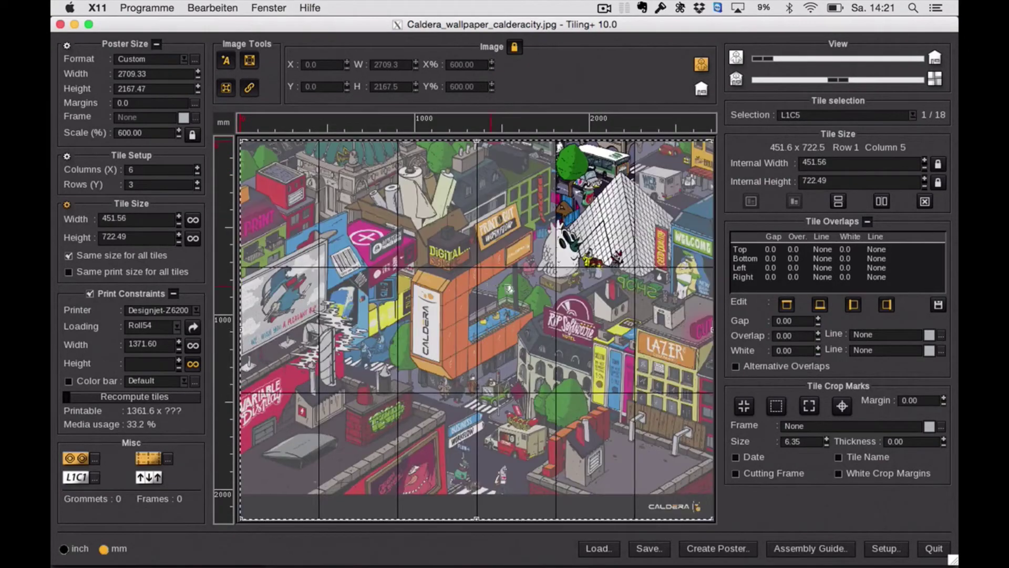
{"action": "left_click_drag", "start_coordinate": [443, 306], "coordinate": [628, 325]}
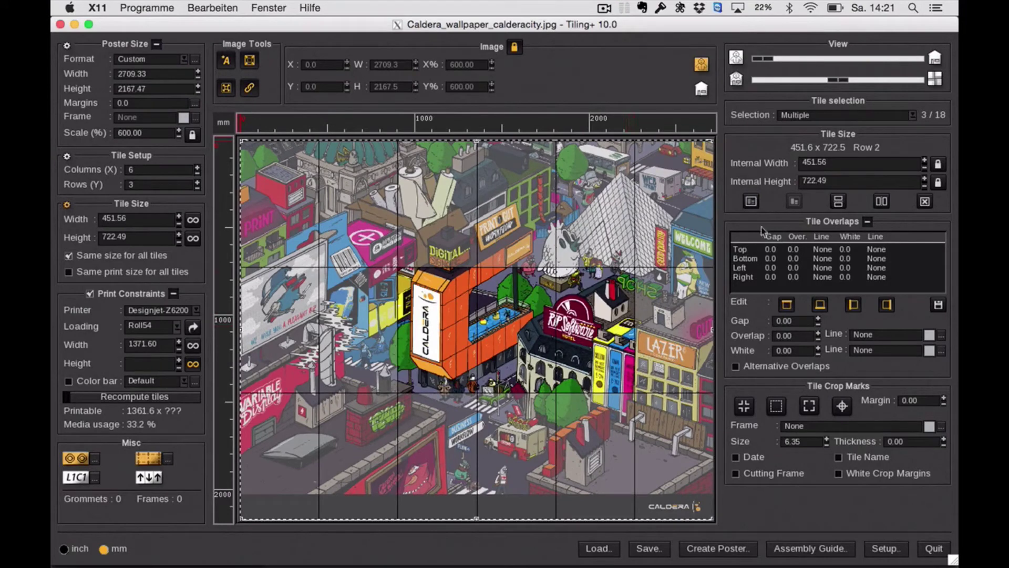
{"action": "left_click", "coordinate": [752, 202]}
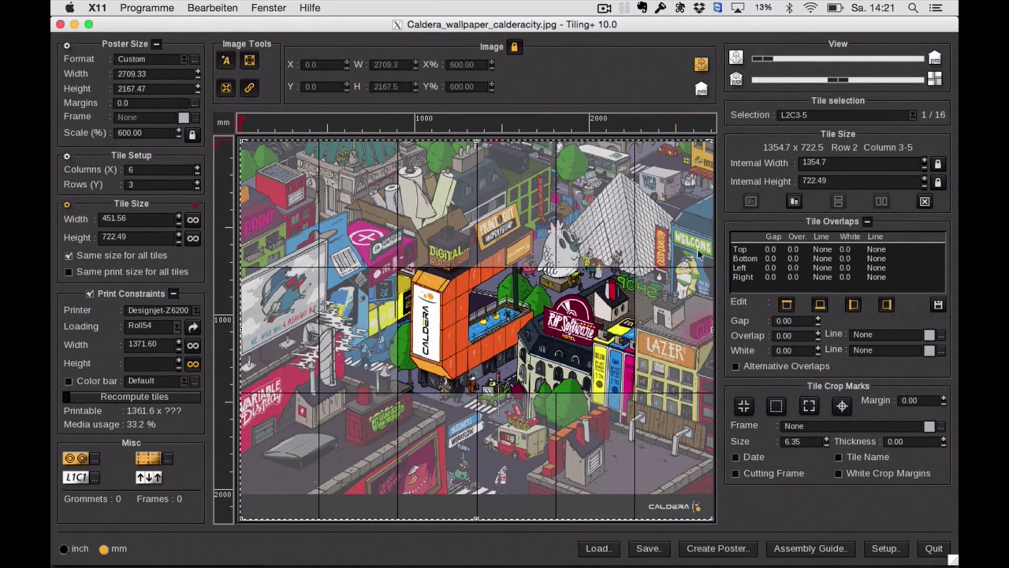
{"action": "left_click", "coordinate": [368, 436]}
{"action": "left_click_drag", "start_coordinate": [368, 436], "coordinate": [511, 442]}
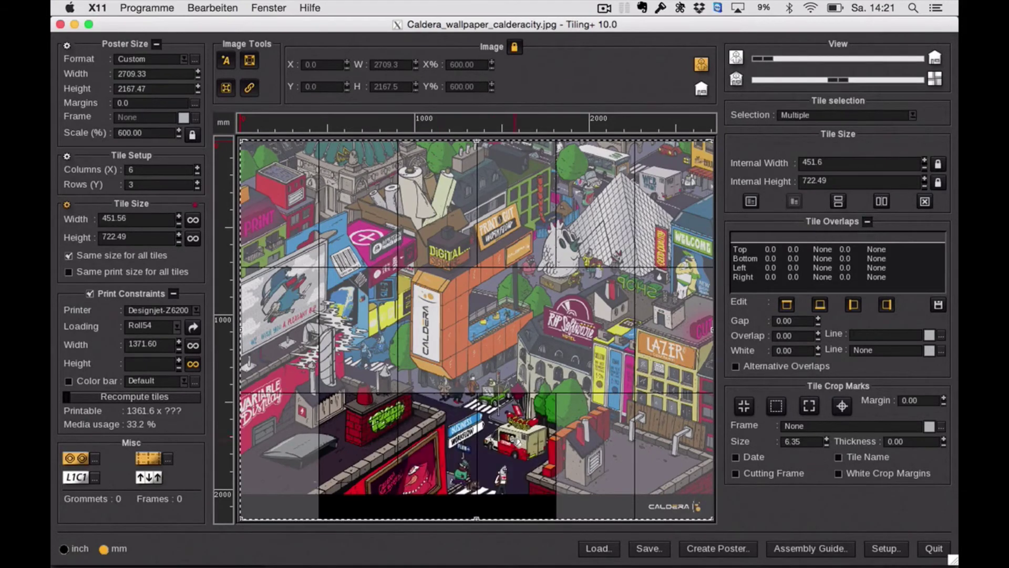
{"action": "left_click", "coordinate": [839, 202]}
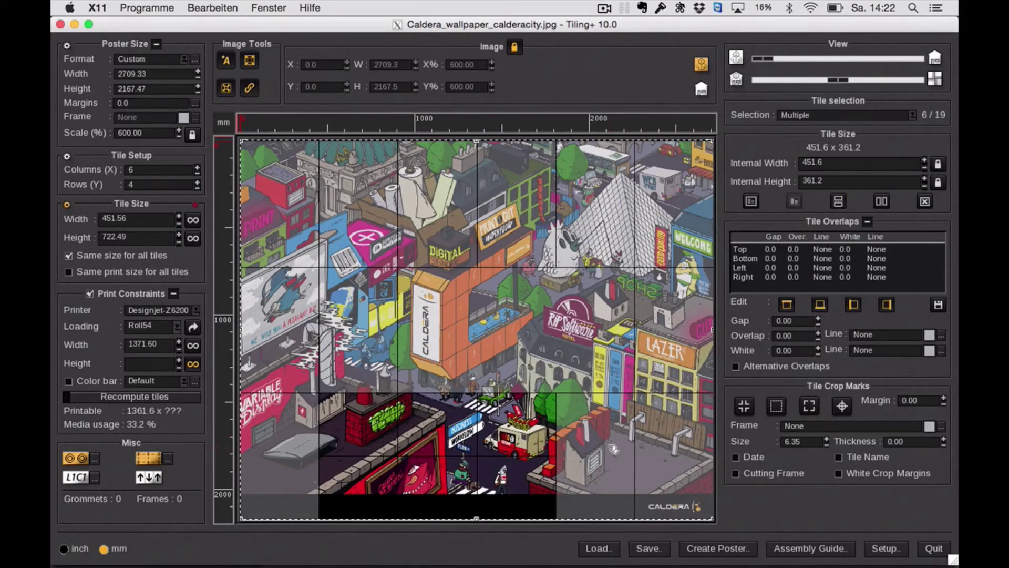
Exclude three tiles from printing: the tall column-5 tile, row 1's top-right tile, and row 2's first tile.
{"action": "left_click", "coordinate": [613, 448]}
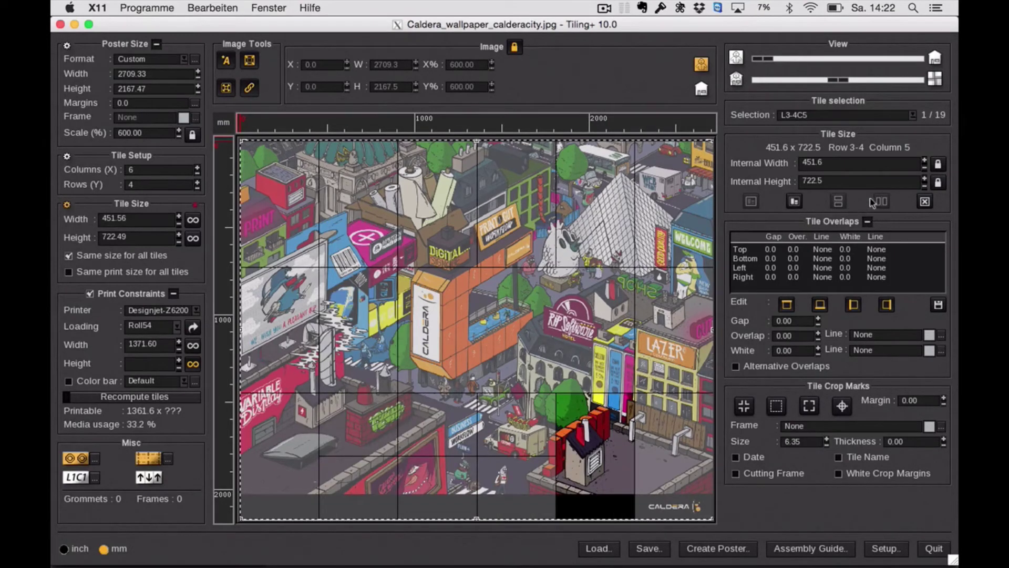
{"action": "left_click", "coordinate": [925, 201]}
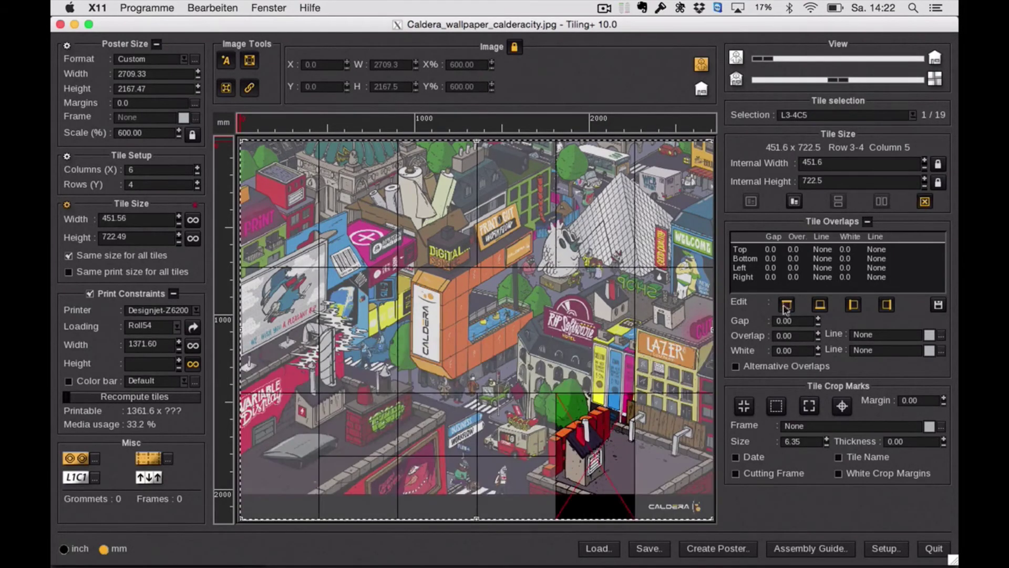
{"action": "left_click", "coordinate": [695, 237]}
{"action": "left_click", "coordinate": [924, 201]}
{"action": "left_click", "coordinate": [291, 302]}
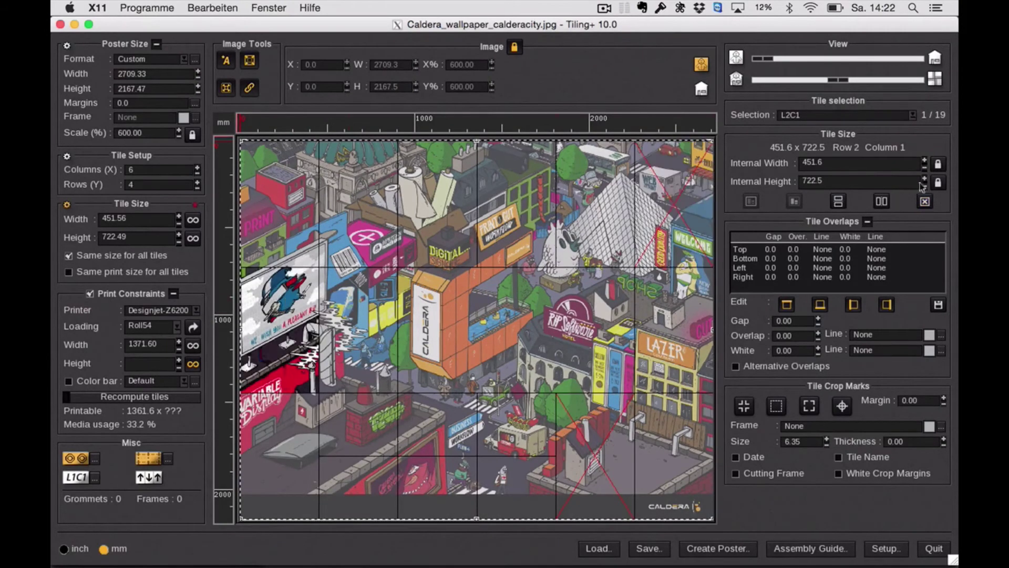
{"action": "left_click", "coordinate": [925, 201]}
{"action": "left_click_drag", "start_coordinate": [644, 277], "coordinate": [550, 301]}
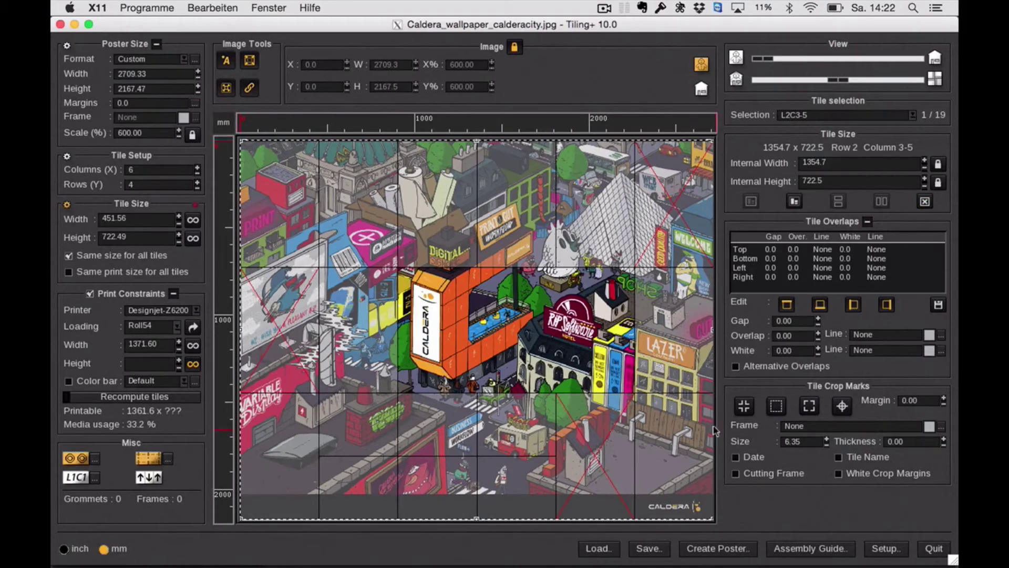
Generate all 19 poster tiles, fade the preview to show the tile layout, and close Tiling+.
{"action": "left_click", "coordinate": [717, 548]}
{"action": "left_click", "coordinate": [434, 348]}
{"action": "left_click", "coordinate": [903, 80]}
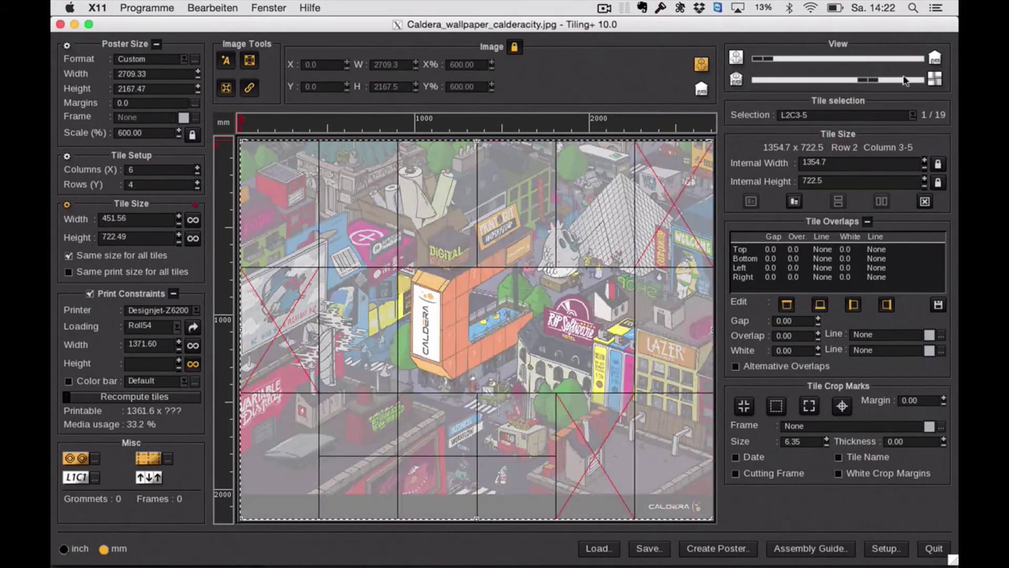
{"action": "left_click", "coordinate": [903, 80]}
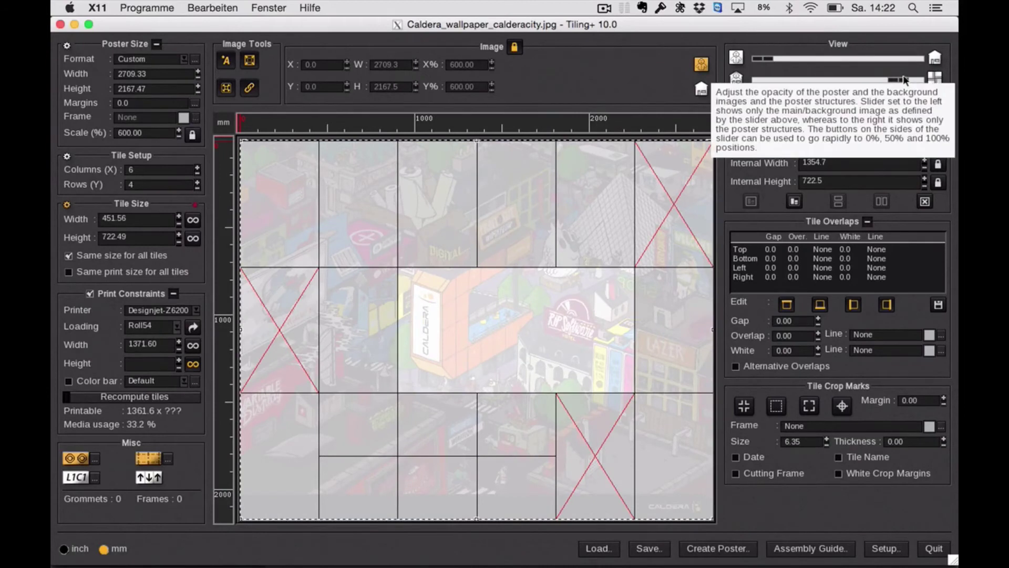
{"action": "left_click", "coordinate": [935, 552]}
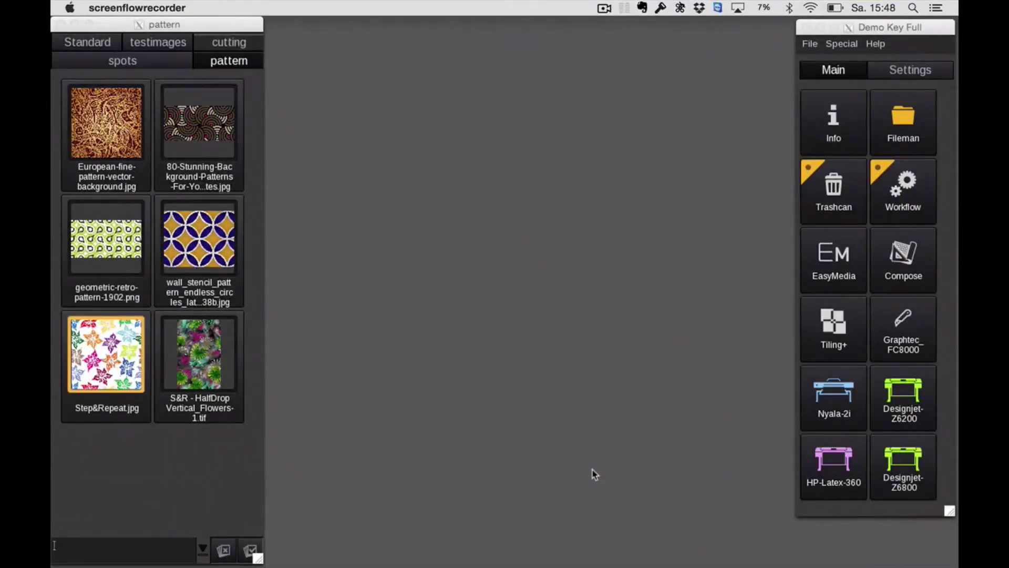
Send Step&Repeat.jpg to the Designjet-Z6200 and enable Step & Repeat in its page setup.
{"action": "left_click_drag", "start_coordinate": [106, 353], "coordinate": [903, 400]}
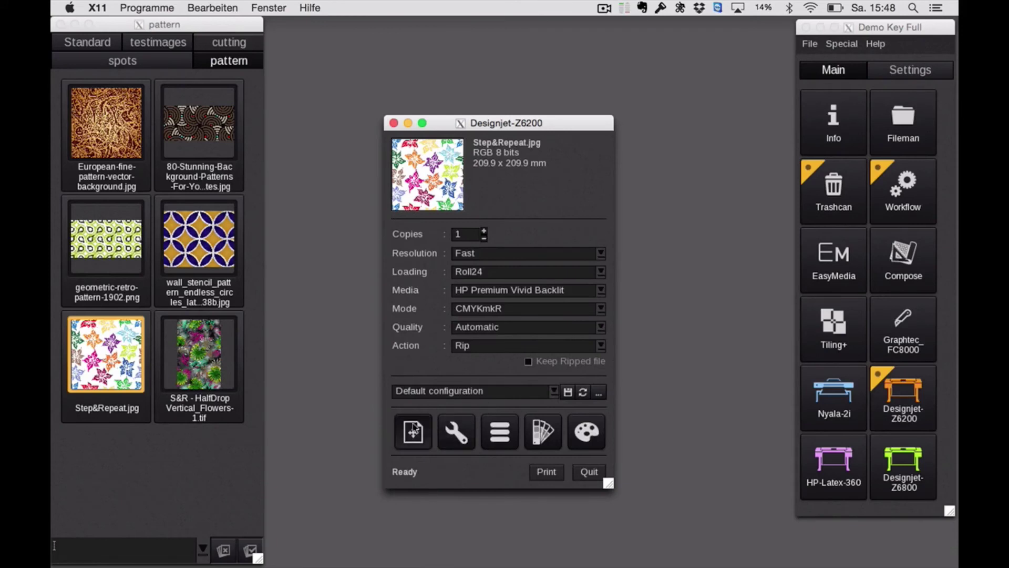
{"action": "left_click", "coordinate": [413, 431]}
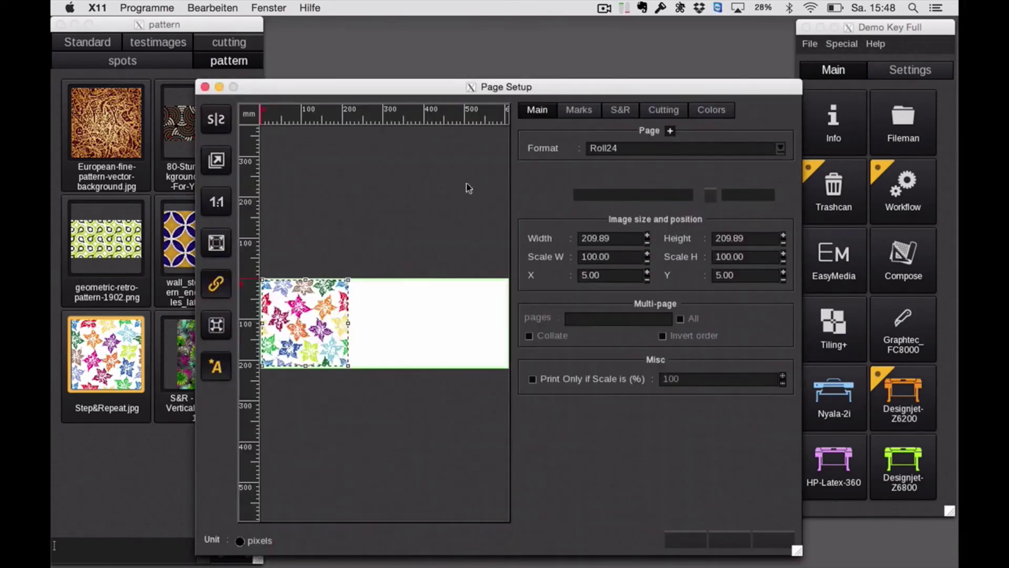
{"action": "left_click_drag", "start_coordinate": [434, 91], "coordinate": [426, 28]}
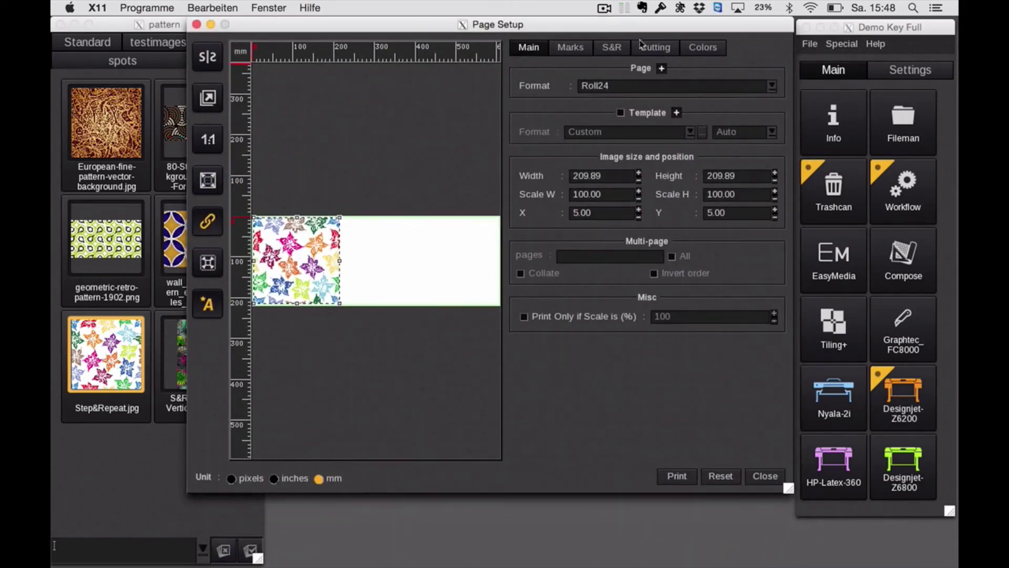
{"action": "left_click", "coordinate": [611, 47]}
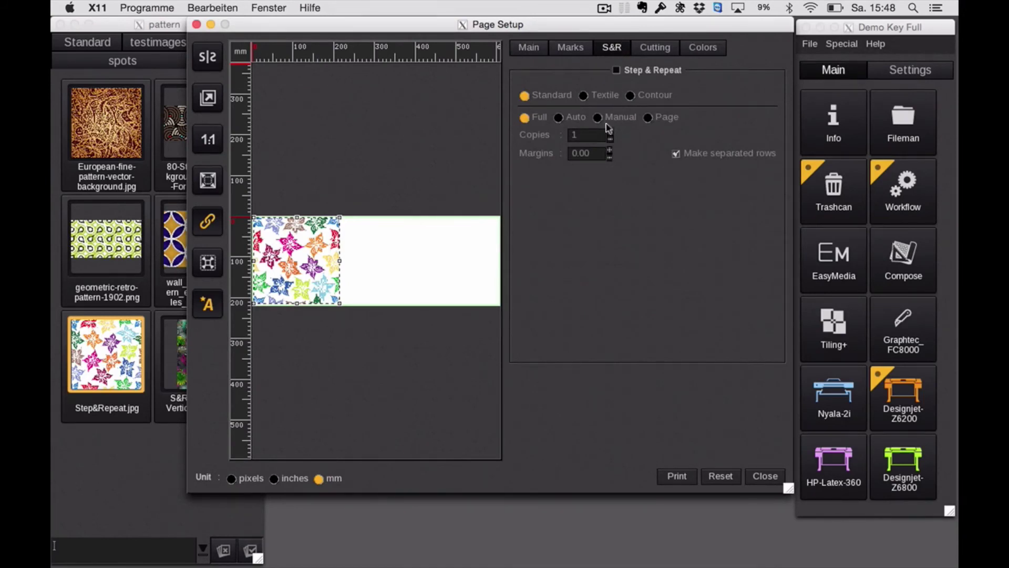
{"action": "left_click", "coordinate": [616, 70]}
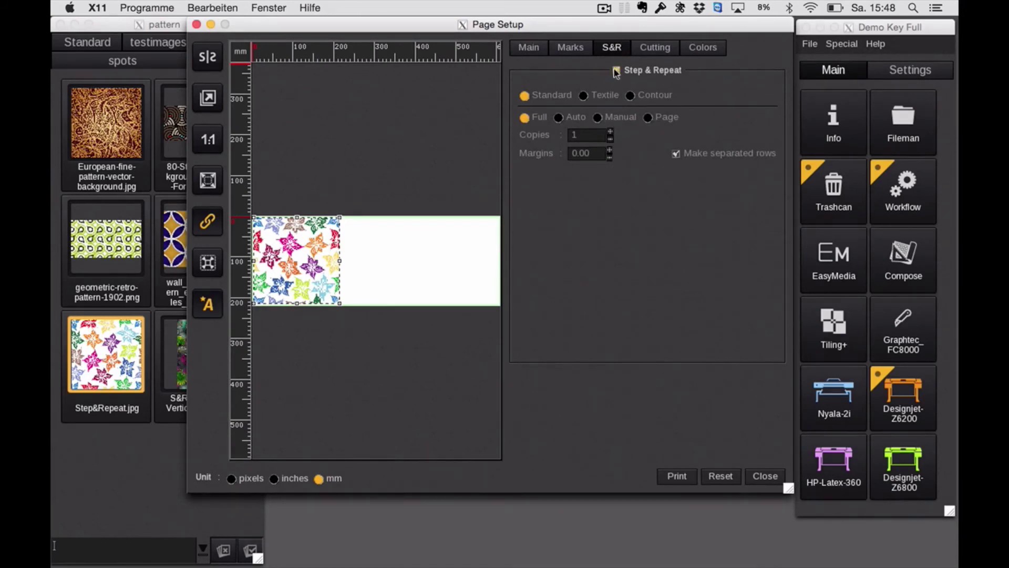
Raise the Step & Repeat copies count to 8.
{"action": "left_click", "coordinate": [610, 131]}
{"action": "left_click", "coordinate": [609, 132]}
{"action": "left_click", "coordinate": [609, 131]}
{"action": "left_click", "coordinate": [610, 131]}
{"action": "left_click", "coordinate": [609, 131]}
{"action": "left_click", "coordinate": [610, 132]}
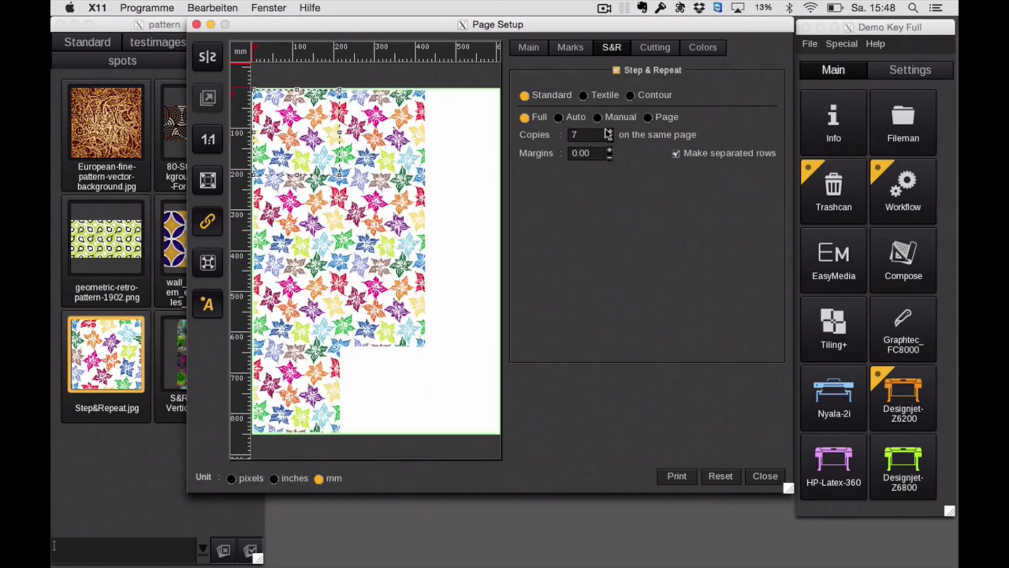
{"action": "left_click", "coordinate": [610, 131]}
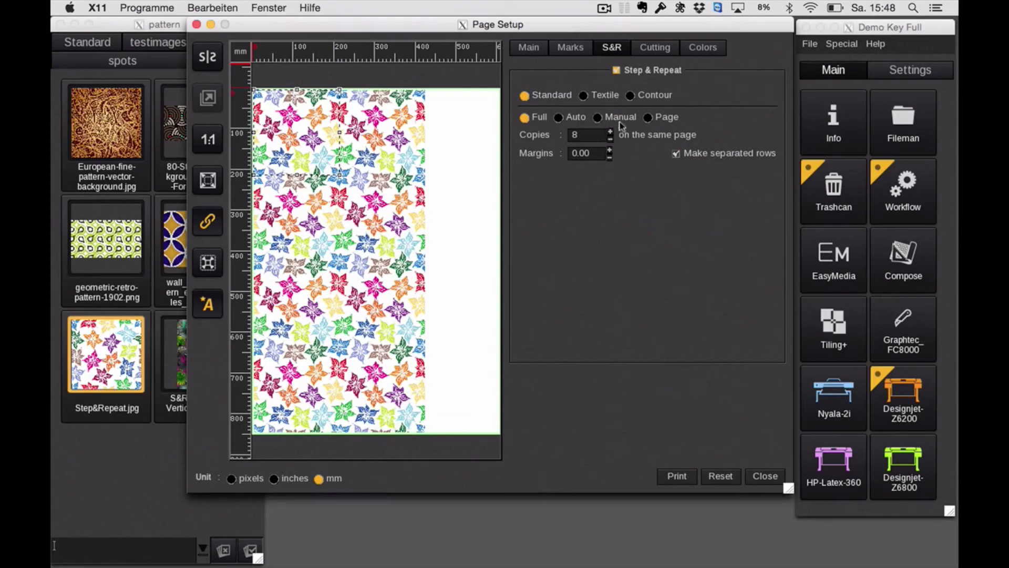
Switch to a Textile repeat with Full layout size and a height of 4.00 pieces.
{"action": "left_click", "coordinate": [583, 95]}
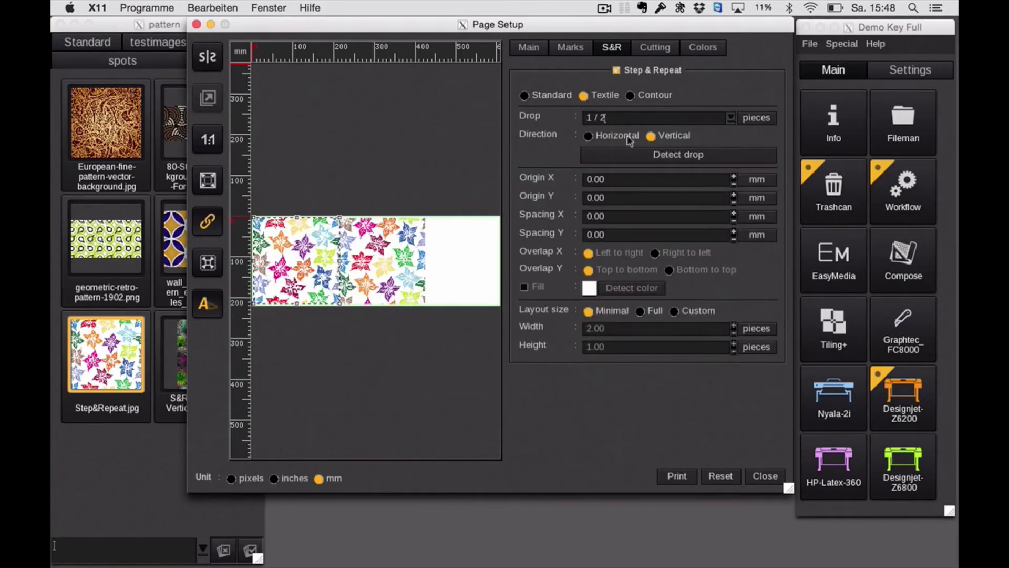
{"action": "left_click", "coordinate": [644, 311]}
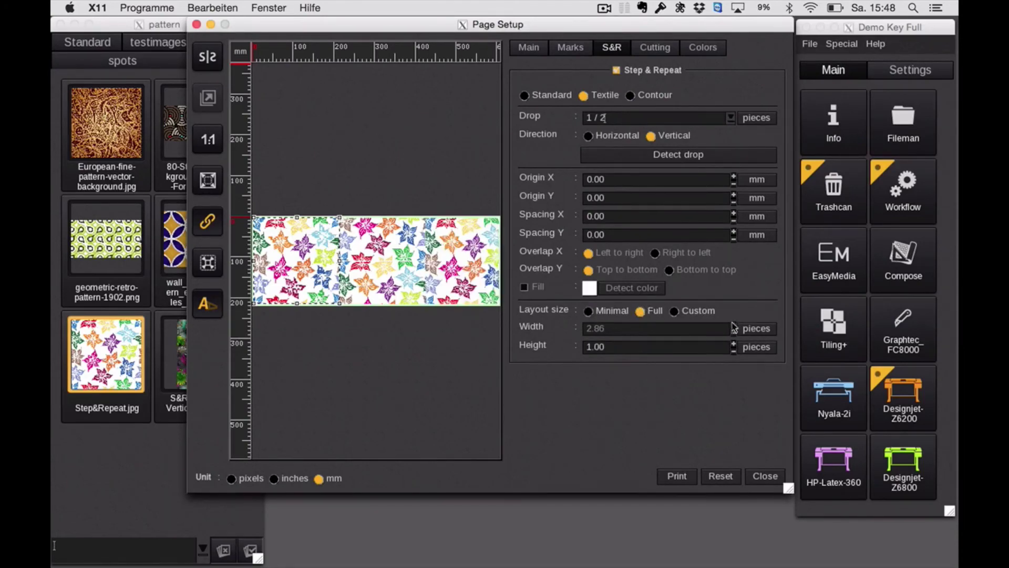
{"action": "left_click", "coordinate": [733, 343]}
{"action": "left_click", "coordinate": [733, 343]}
{"action": "left_click", "coordinate": [733, 343]}
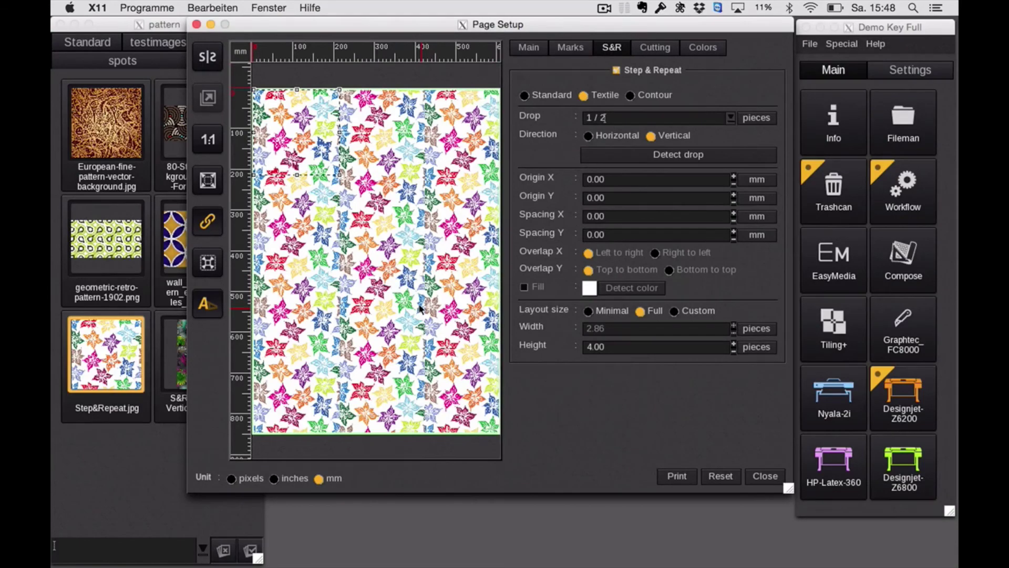
{"action": "scroll", "coordinate": [420, 309], "scroll_direction": "up", "scroll_amount": 5}
{"action": "scroll", "coordinate": [420, 309], "scroll_direction": "down", "scroll_amount": 8}
Run Detect drop so the textile repeat uses the detected 1/1 drop.
{"action": "left_click", "coordinate": [625, 158]}
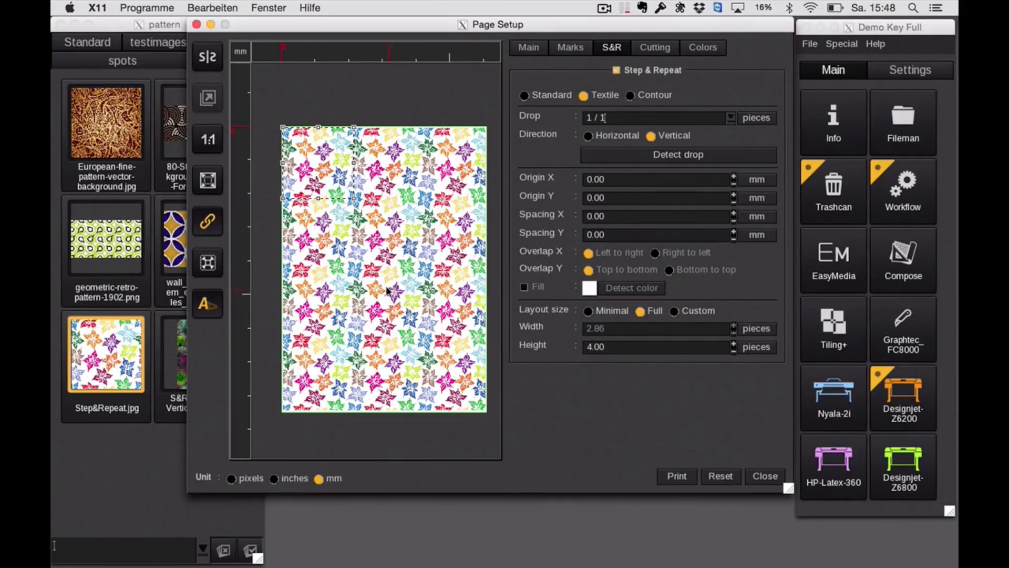
{"action": "scroll", "coordinate": [399, 289], "scroll_direction": "up", "scroll_amount": 5}
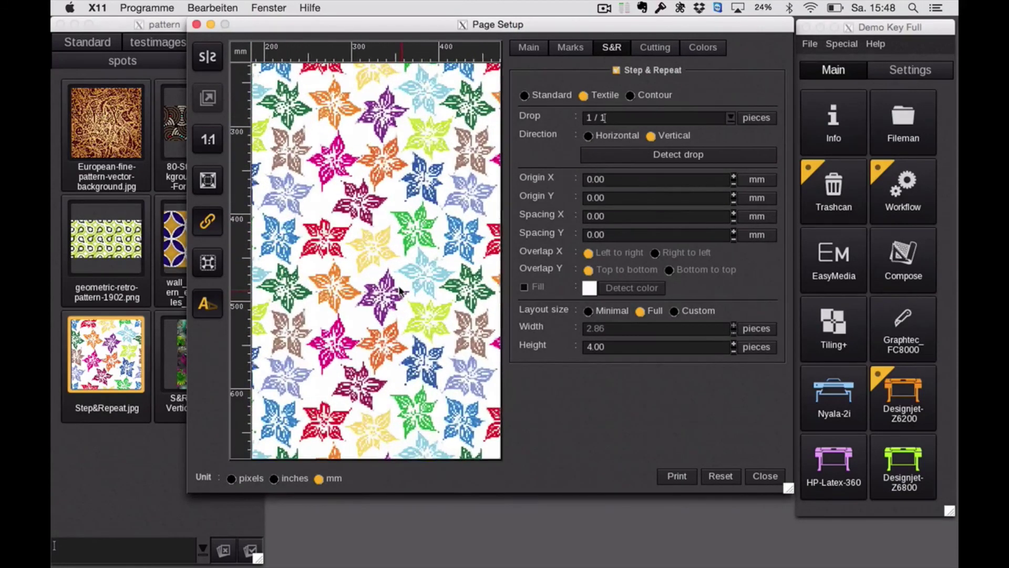
{"action": "scroll", "coordinate": [399, 289], "scroll_direction": "down", "scroll_amount": 5}
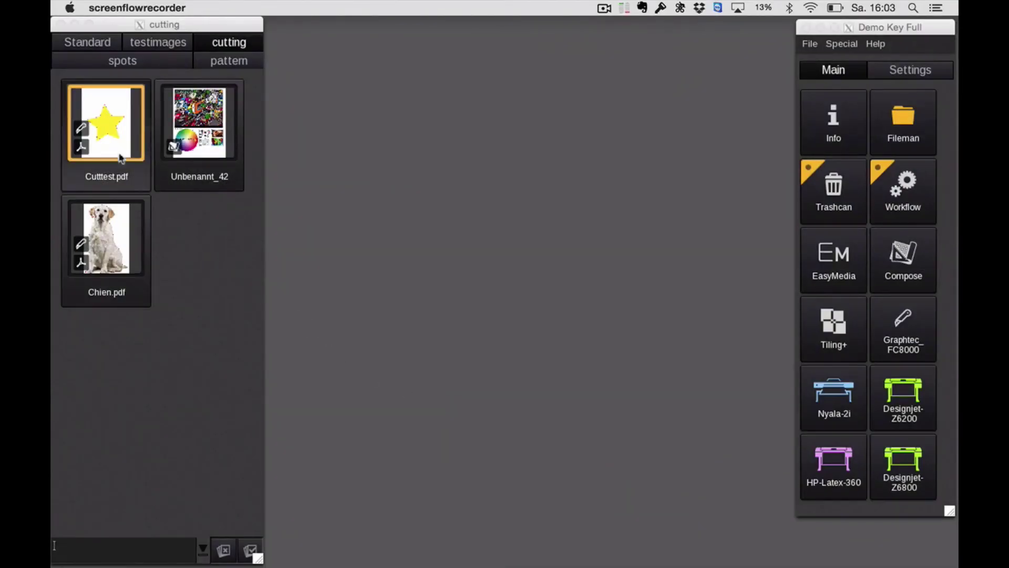
Send Cuttest.pdf to the Designjet-Z6200, enable Step & Repeat, and set 80 copies.
{"action": "left_click_drag", "start_coordinate": [115, 149], "coordinate": [902, 391]}
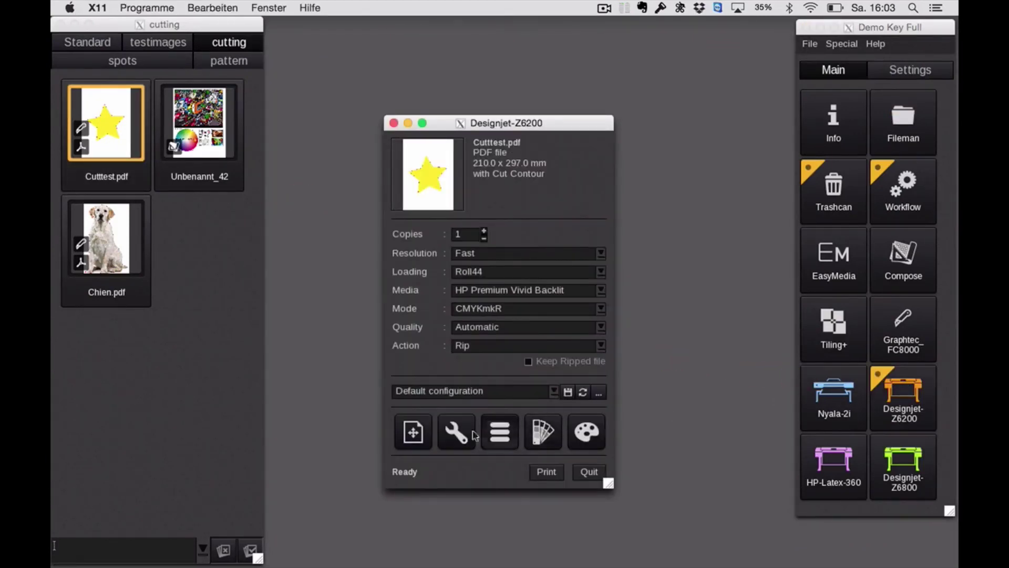
{"action": "left_click", "coordinate": [414, 433]}
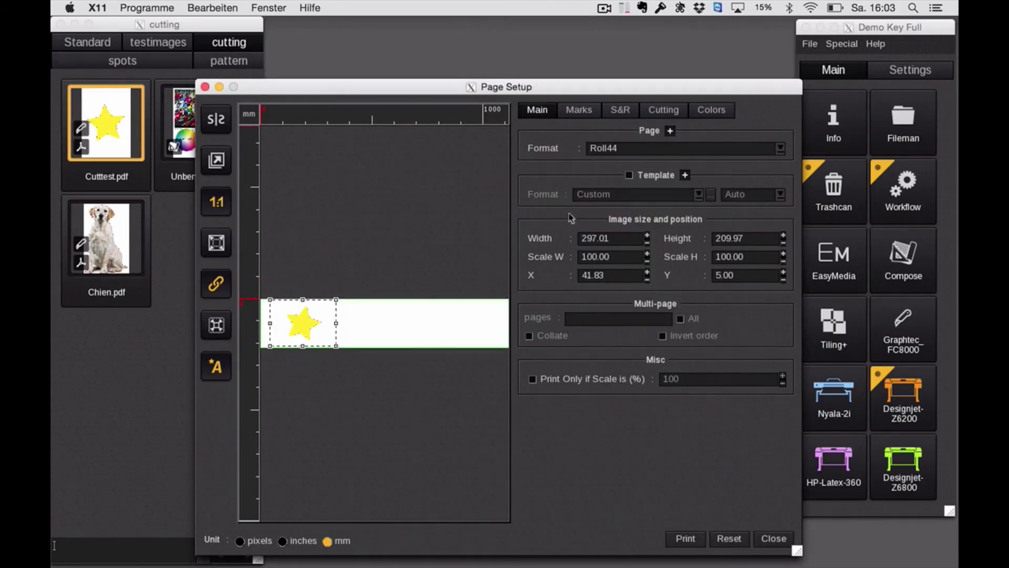
{"action": "left_click", "coordinate": [622, 110]}
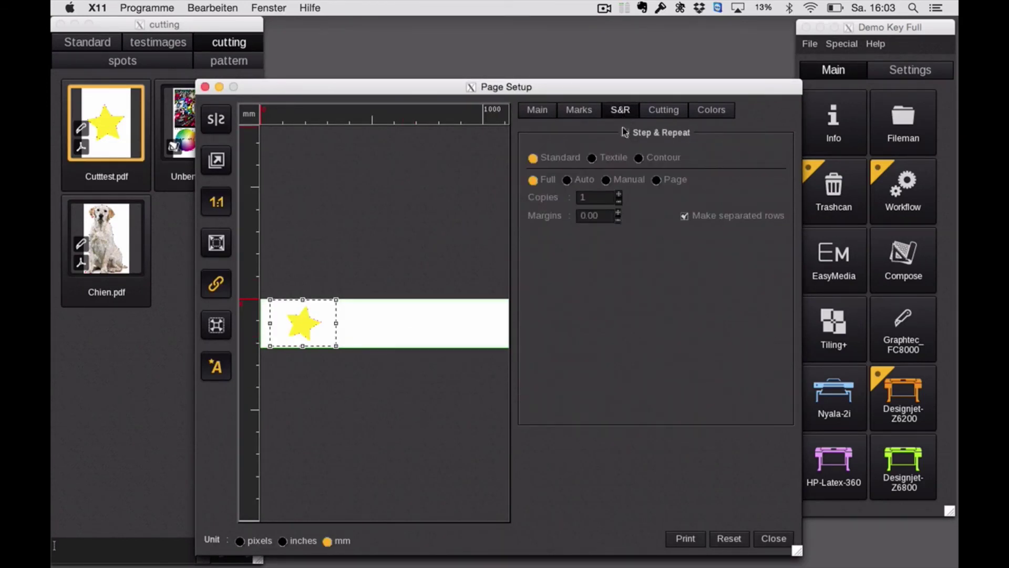
{"action": "left_click", "coordinate": [624, 133]}
{"action": "left_click", "coordinate": [578, 198]}
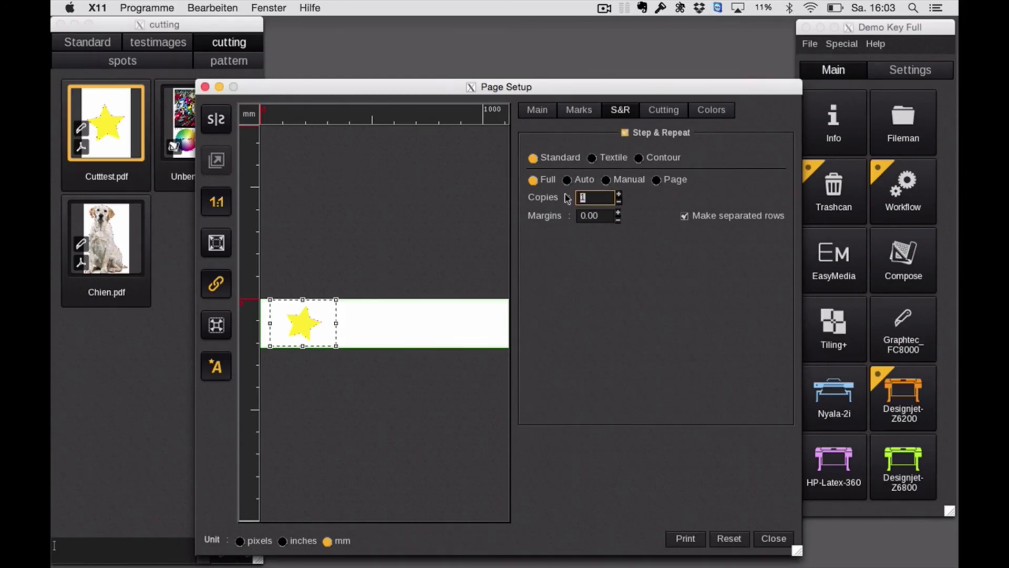
{"action": "type", "text": "80"}
{"action": "key", "text": "Return"}
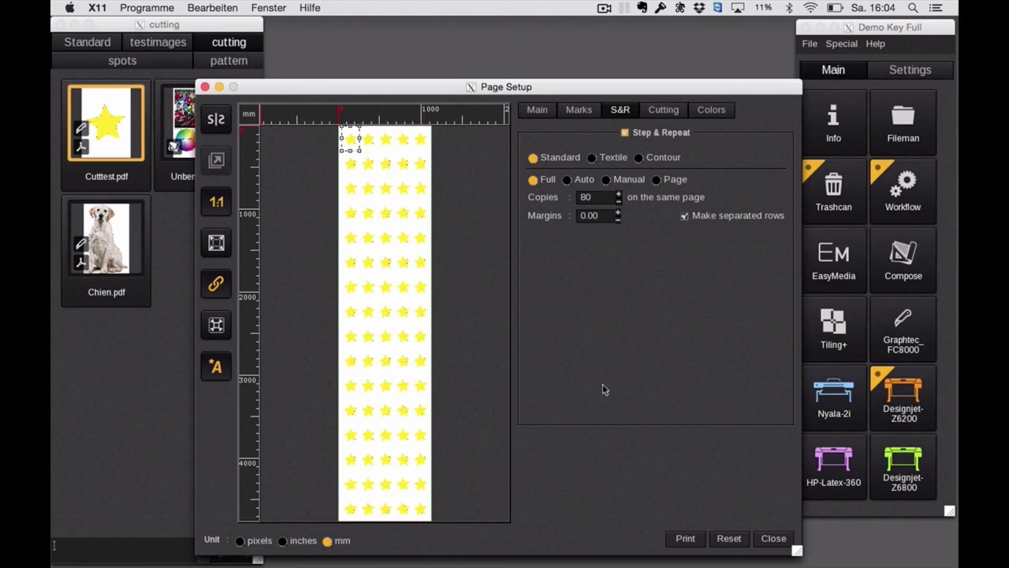
Switch Step & Repeat to Contour nesting and set Bleed to 1.00.
{"action": "left_click", "coordinate": [638, 158]}
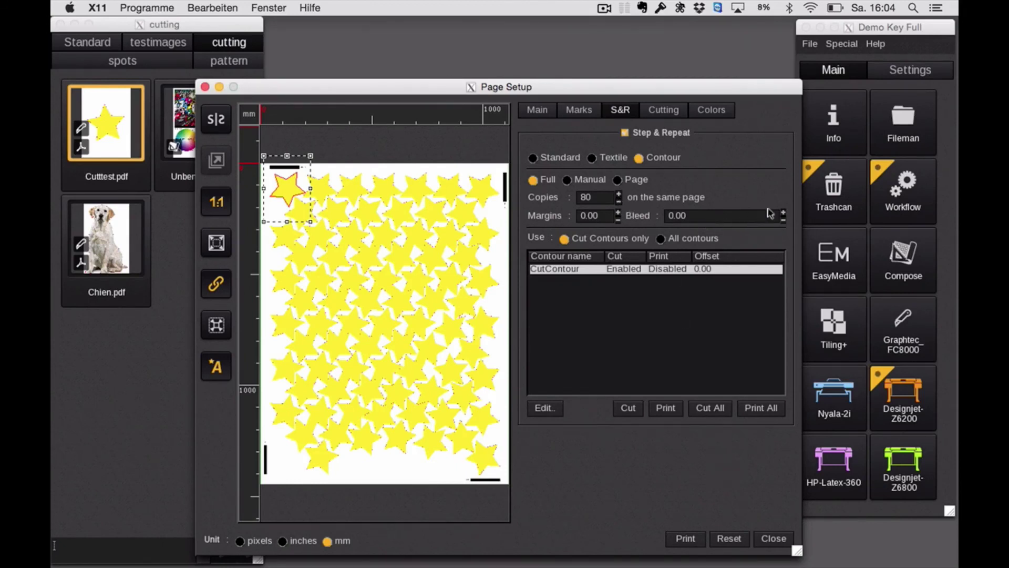
{"action": "left_click", "coordinate": [783, 211]}
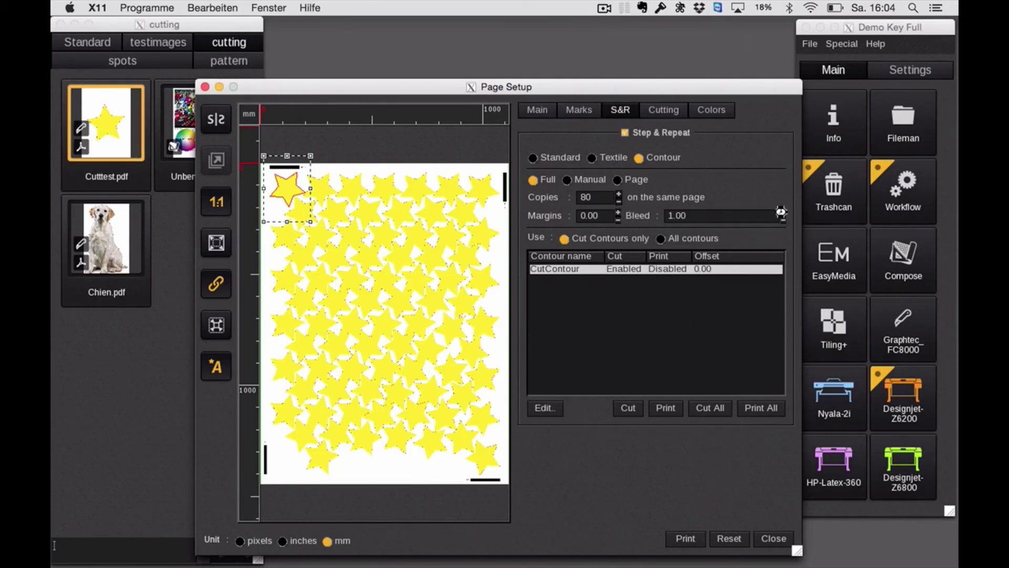